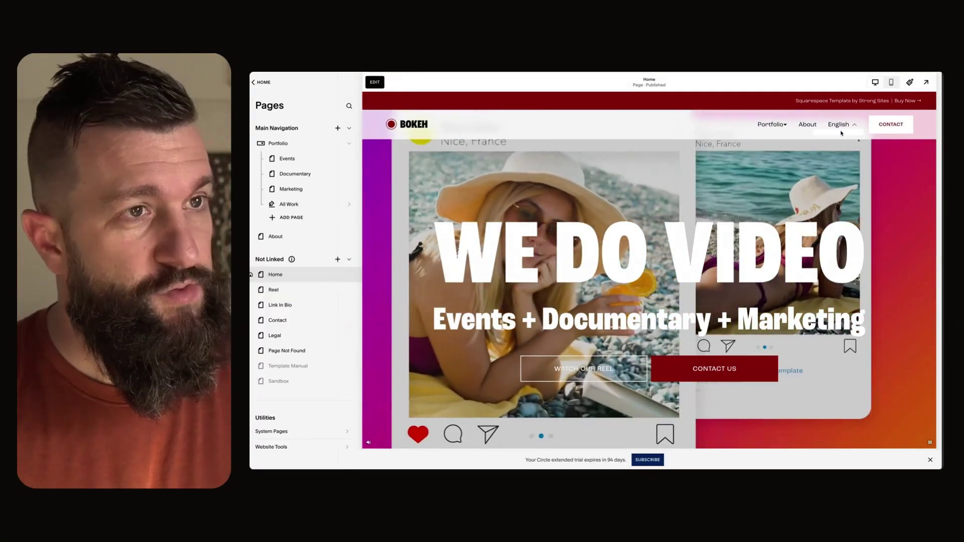
# - Enter the Home page editor and scroll down to the testimonials section
pyautogui.scroll(-10, 527, 196)
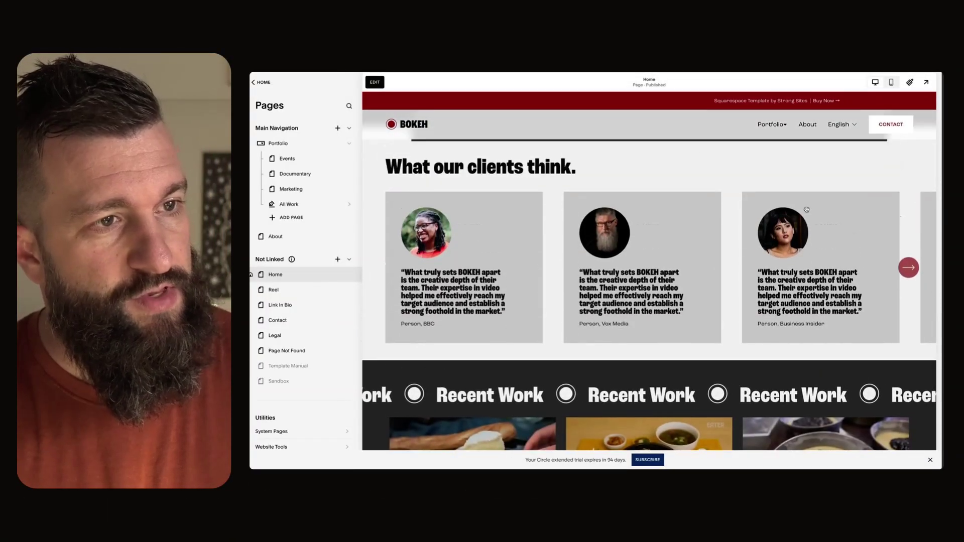
pyautogui.click(375, 82)
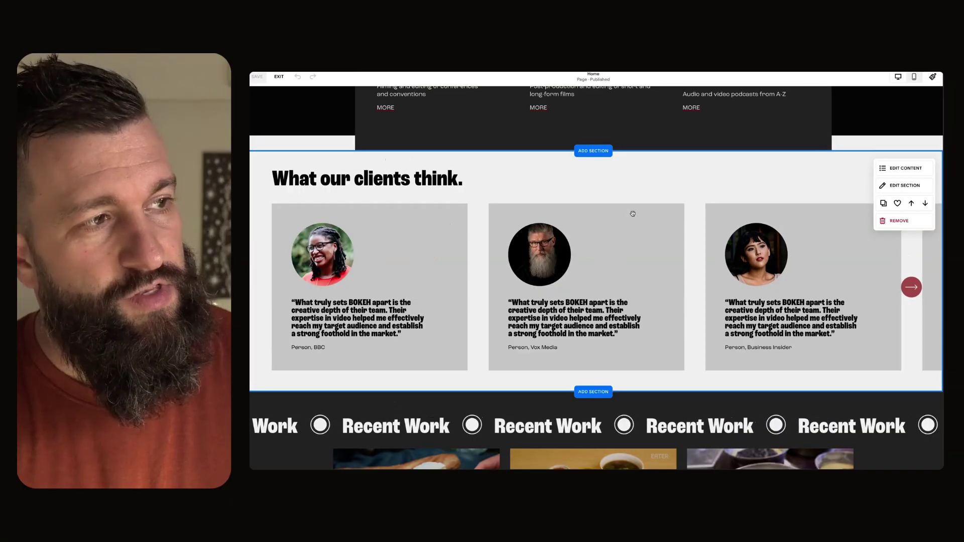
pyautogui.scroll(10, 463, 204)
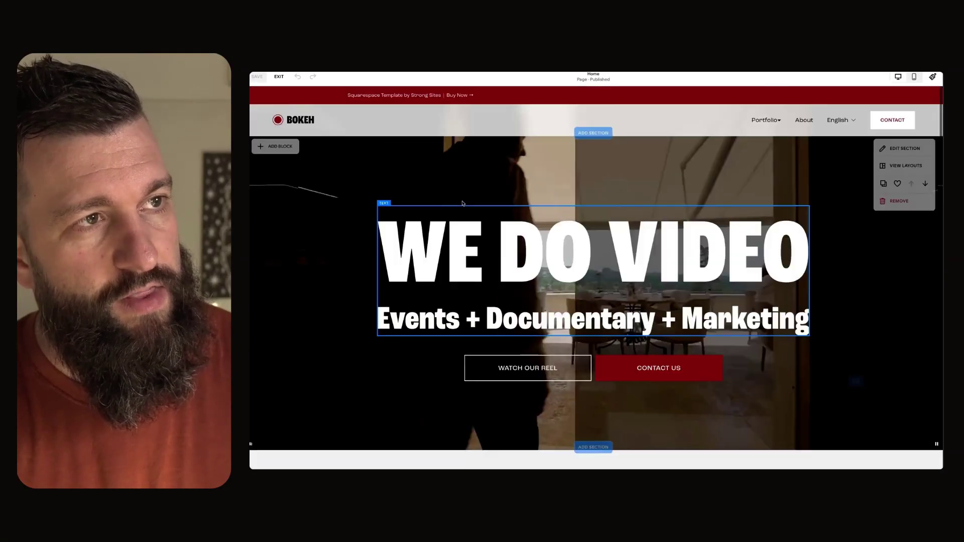
pyautogui.scroll(-9, 720, 184)
pyautogui.scroll(-5, 721, 184)
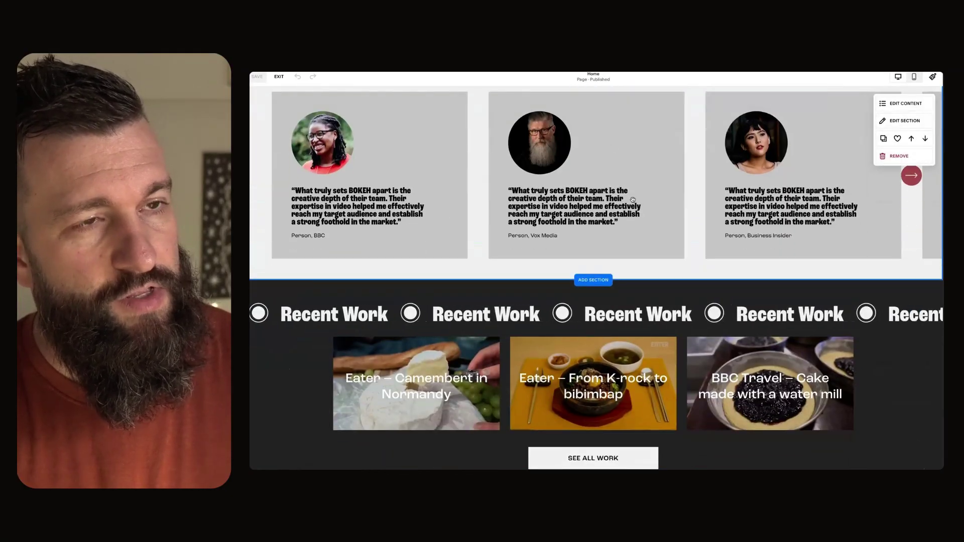
# - Set the 'What our clients think' section's anchor link to 'testimonials' and close its settings
pyautogui.click(908, 120)
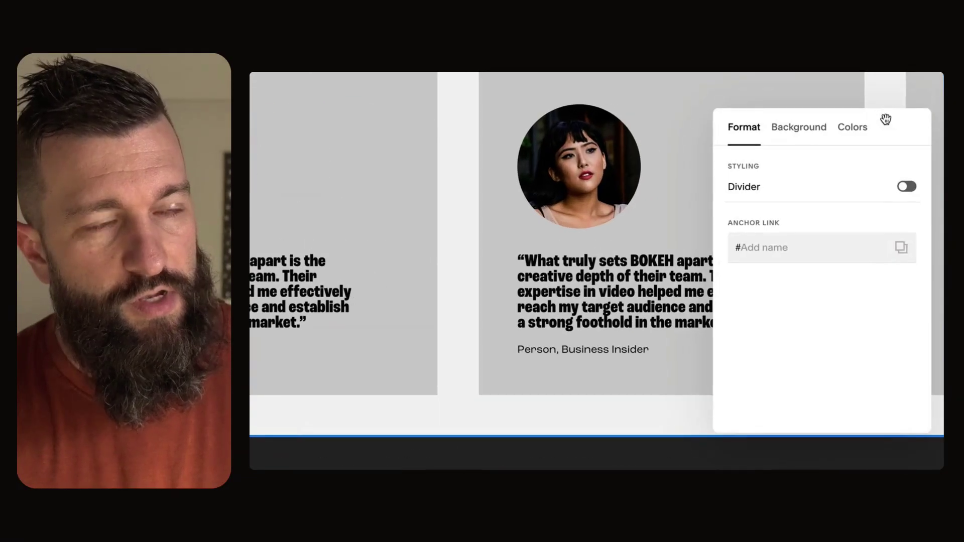
pyautogui.click(797, 240)
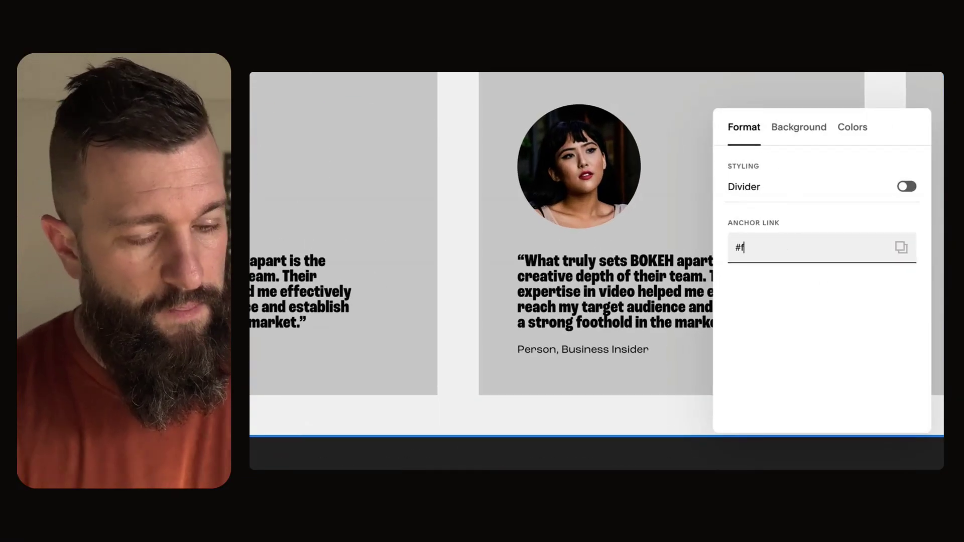
pyautogui.write('testimonials')
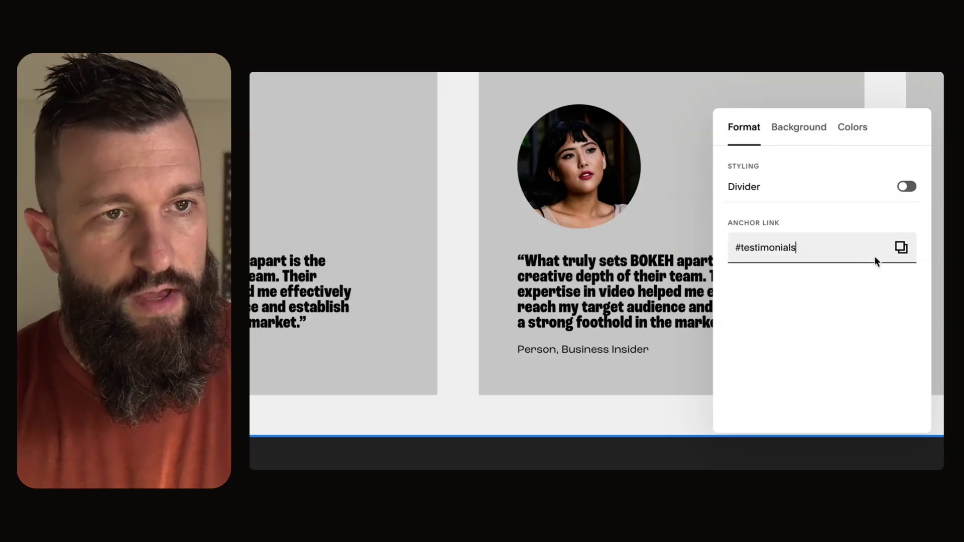
pyautogui.click(811, 304)
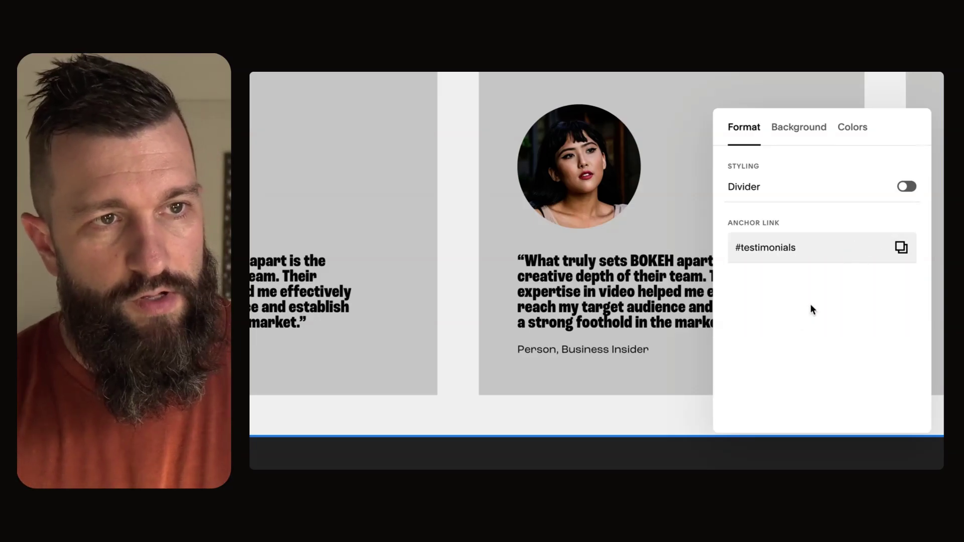
pyautogui.click(723, 85)
pyautogui.scroll(15, 345, 118)
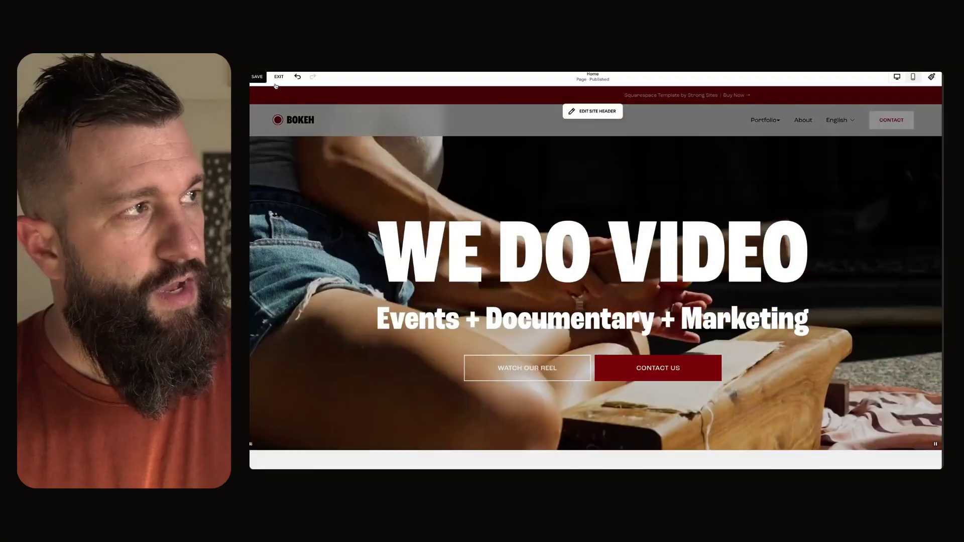
# - Exit the editor, add a Testimonials navigation link to /#testimonials, and test the jump
pyautogui.click(256, 77)
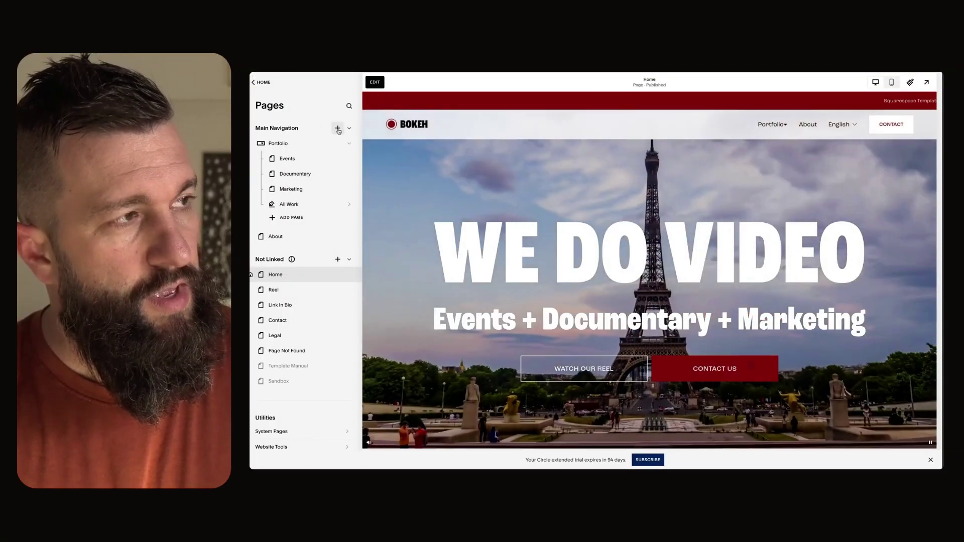
pyautogui.click(338, 128)
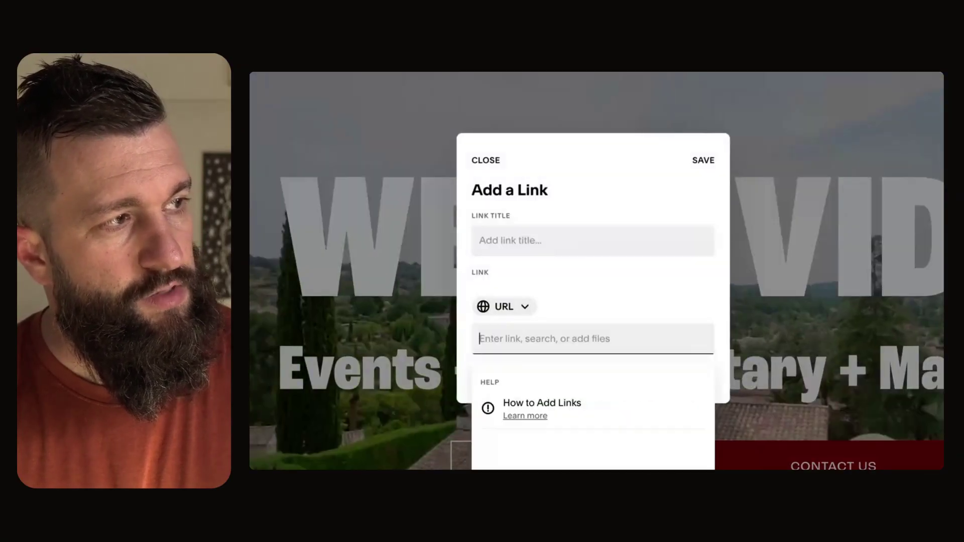
pyautogui.click(553, 236)
pyautogui.write('Testimonials')
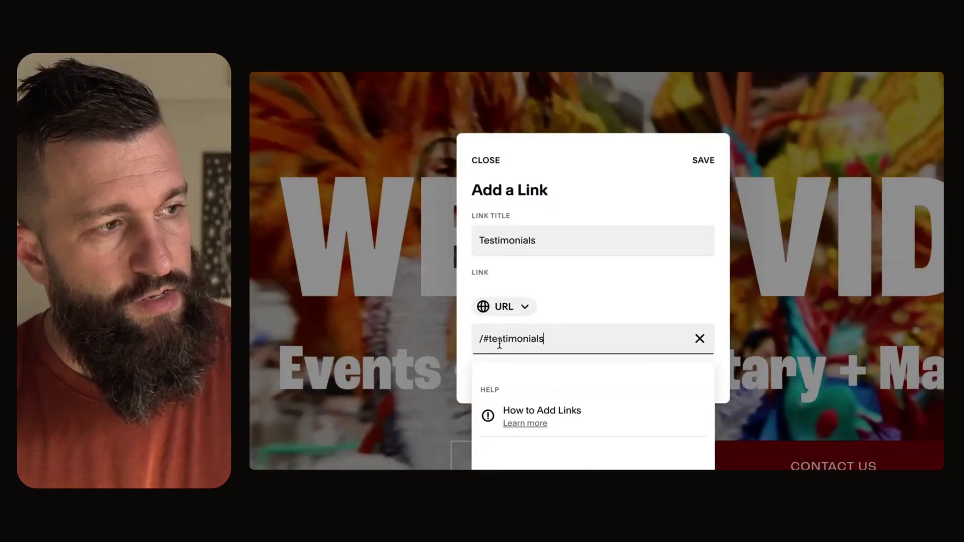
pyautogui.click(674, 259)
pyautogui.click(704, 161)
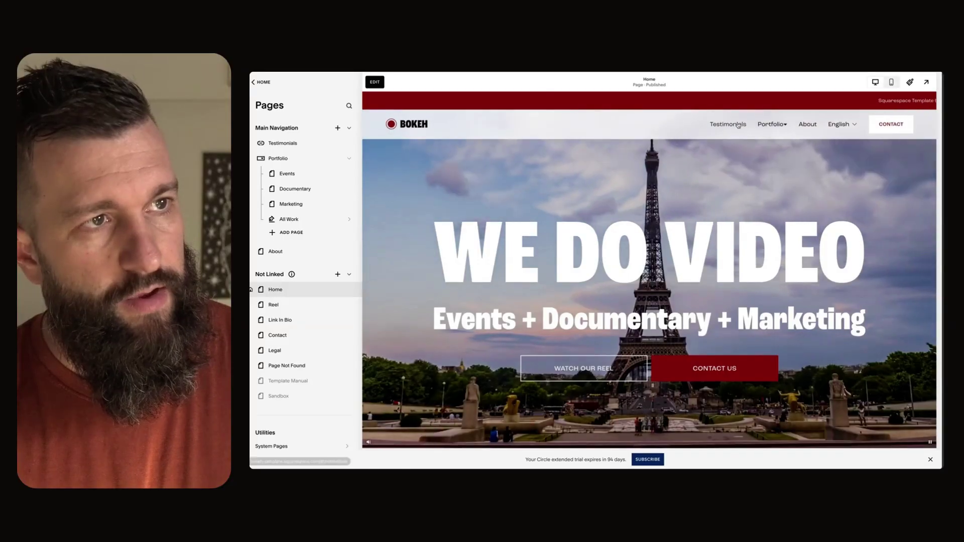
pyautogui.click(739, 125)
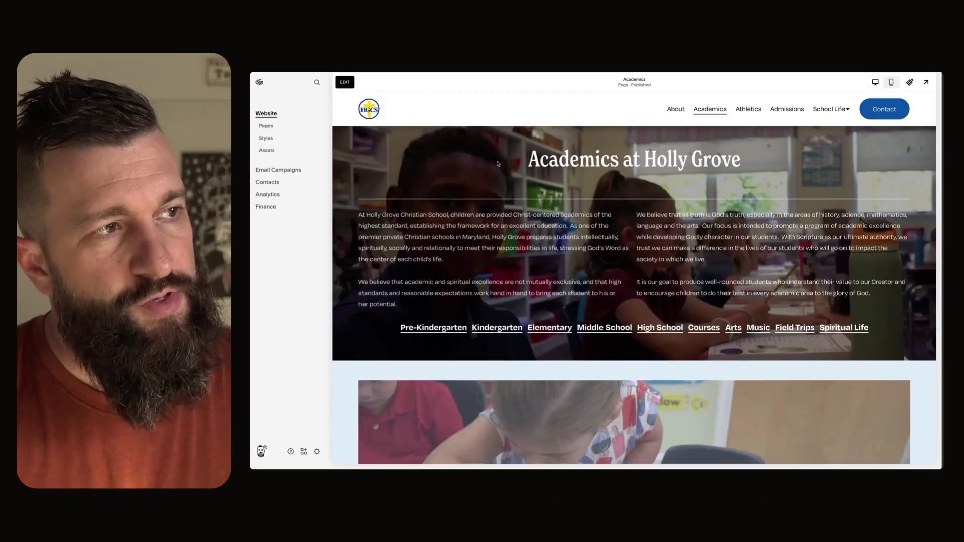
# - Test the Academics page's Pre-Kindergarten and Courses anchor links, then start editing the page
pyautogui.click(433, 327)
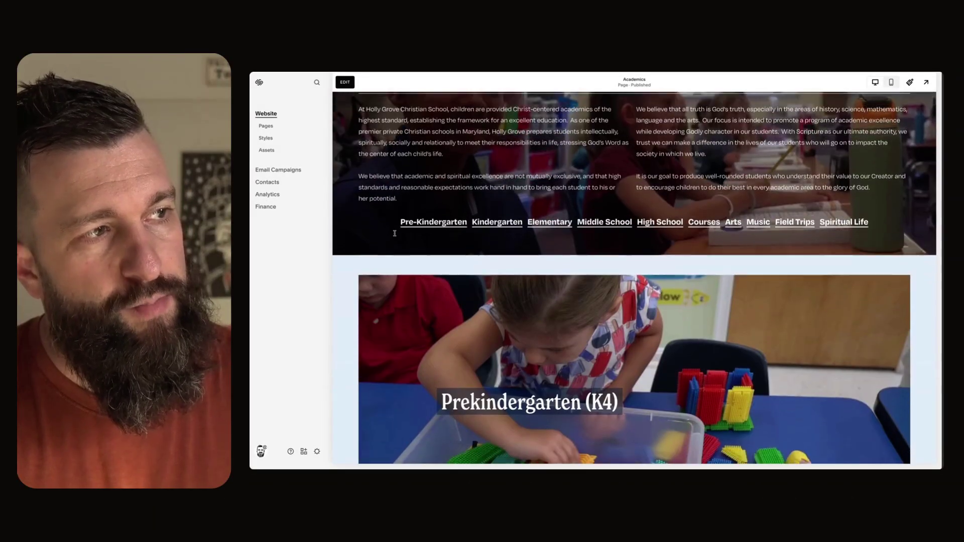
pyautogui.scroll(10, 502, 241)
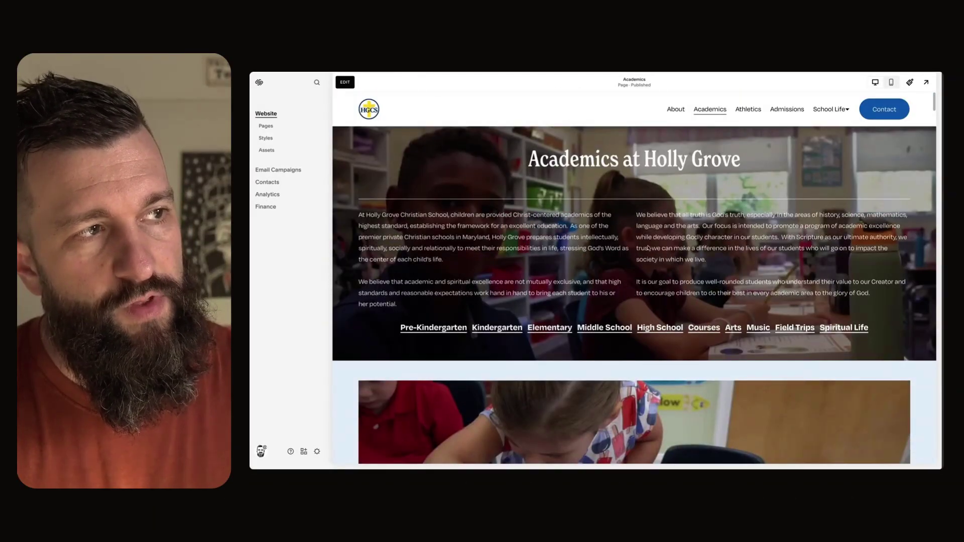
pyautogui.click(564, 327)
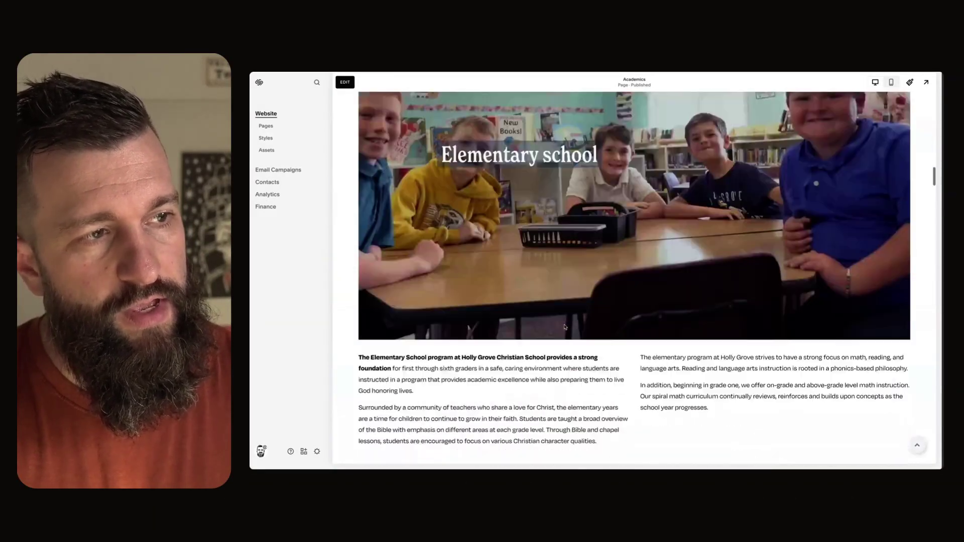
pyautogui.scroll(-20, 564, 327)
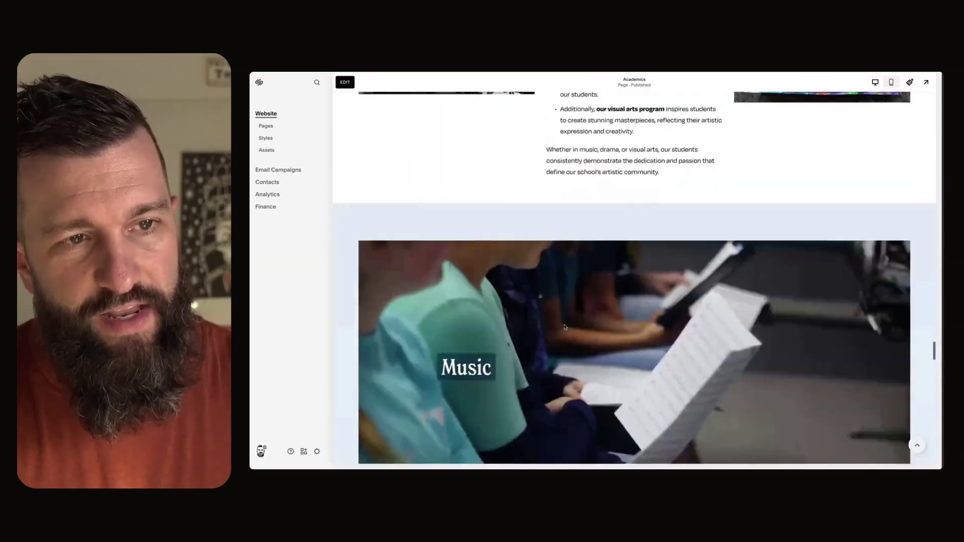
pyautogui.scroll(20, 565, 325)
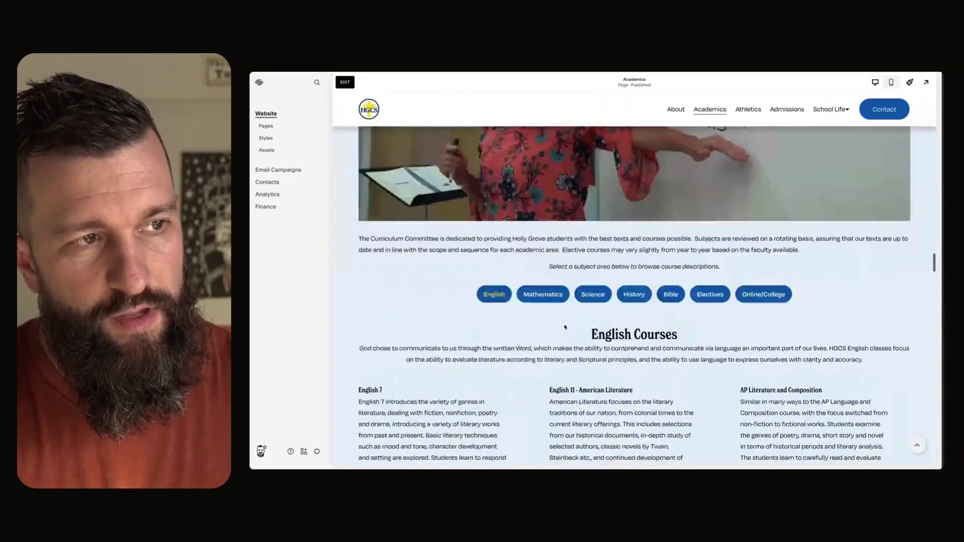
pyautogui.scroll(10, 565, 327)
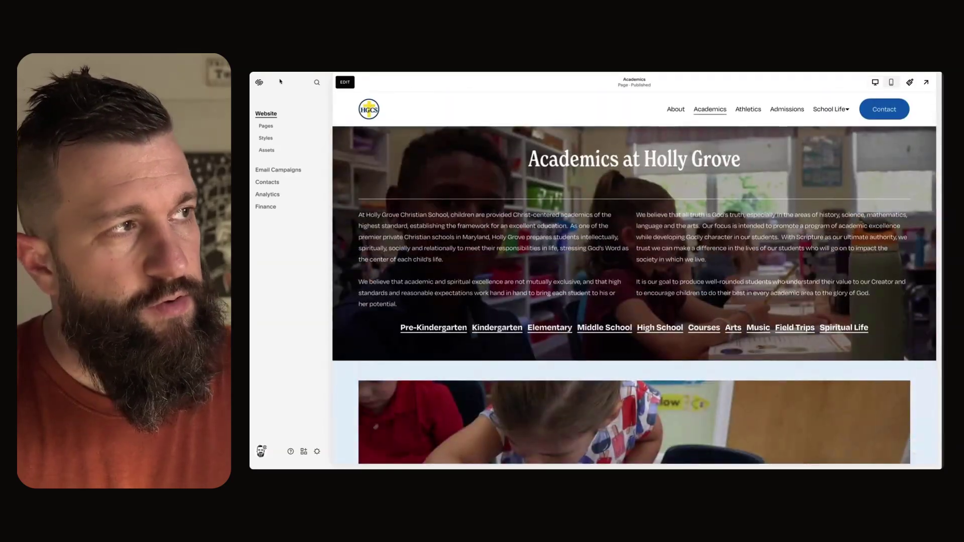
pyautogui.click(345, 82)
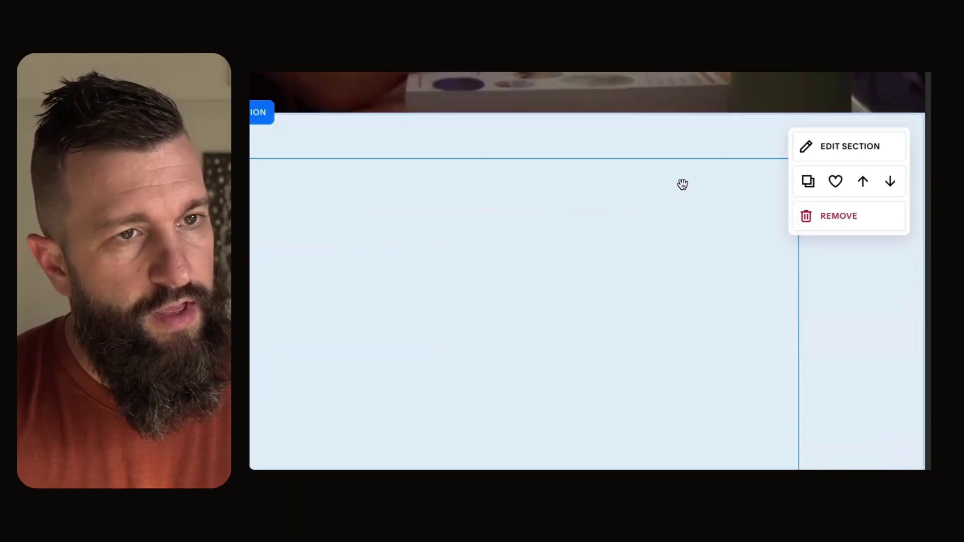
pyautogui.click(854, 159)
pyautogui.scroll(-5, 587, 272)
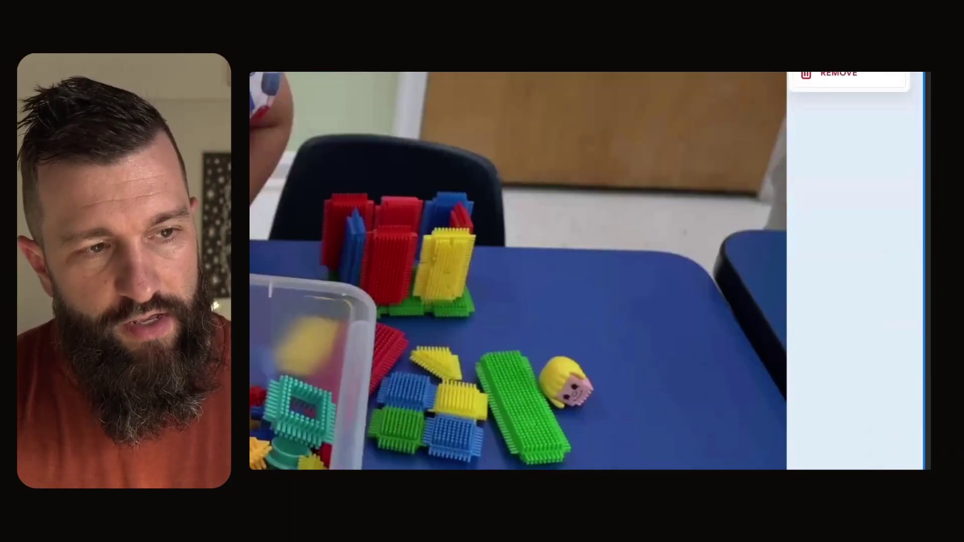
pyautogui.scroll(-5, 587, 272)
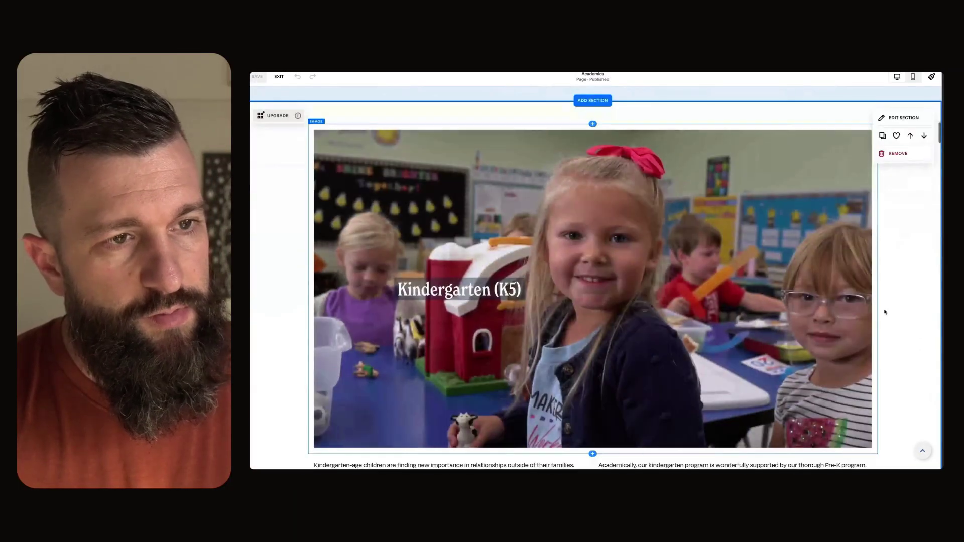
pyautogui.click(903, 125)
pyautogui.scroll(10, 859, 274)
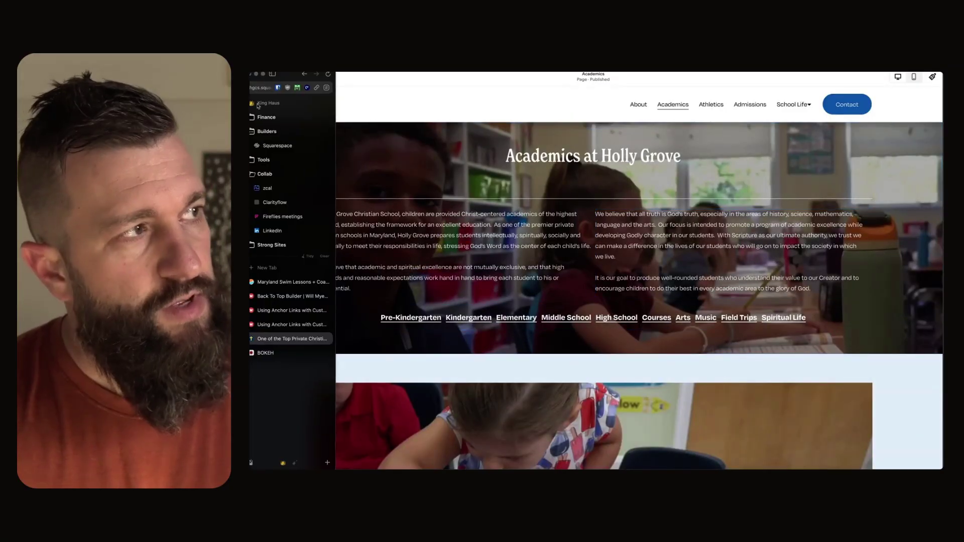
# - Leave the editor and test the Academics page's Courses and Elementary anchor links
pyautogui.click(280, 78)
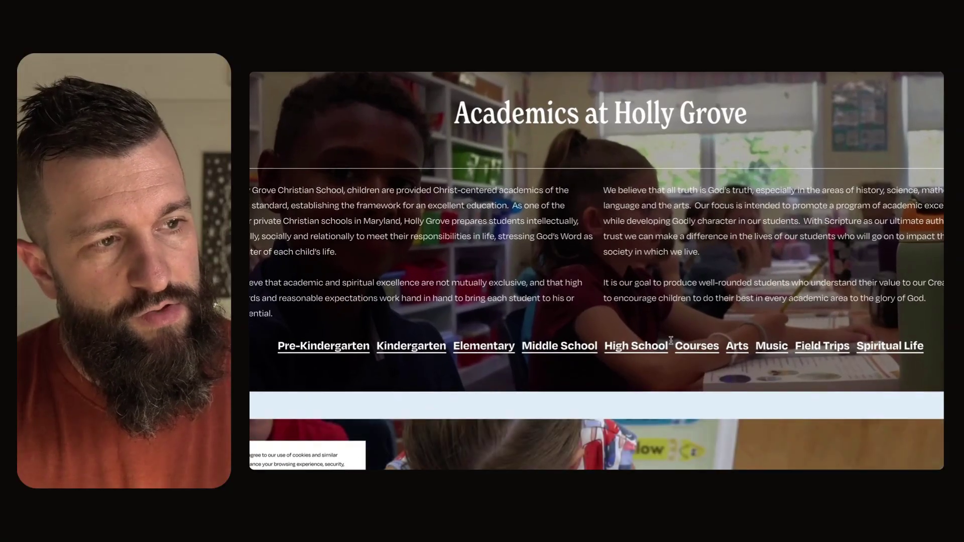
pyautogui.click(683, 347)
pyautogui.scroll(-5, 618, 311)
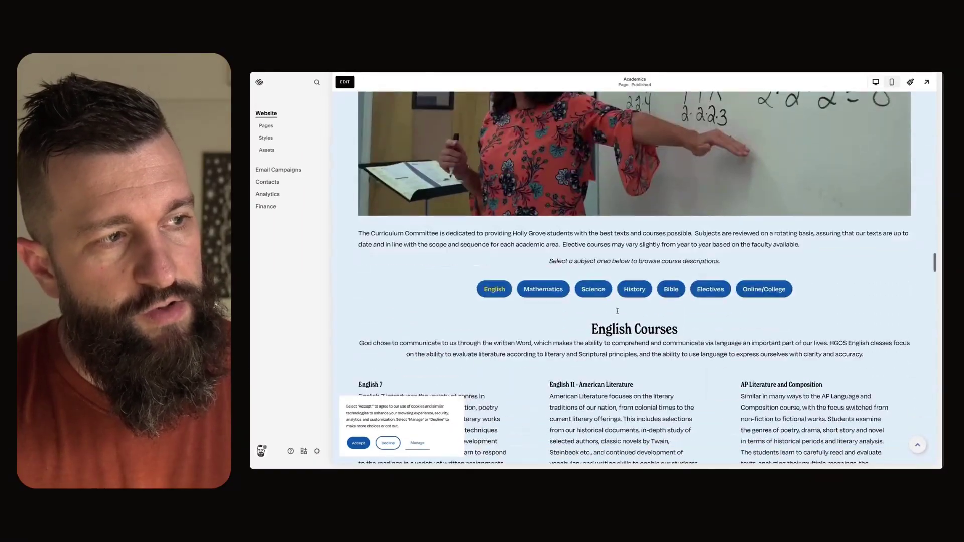
pyautogui.scroll(-3, 618, 311)
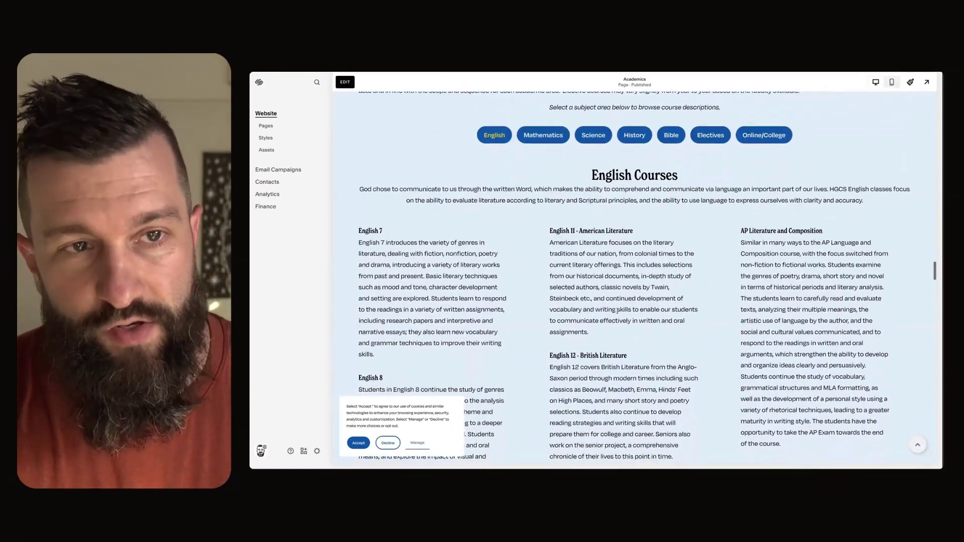
pyautogui.scroll(-1, 631, 240)
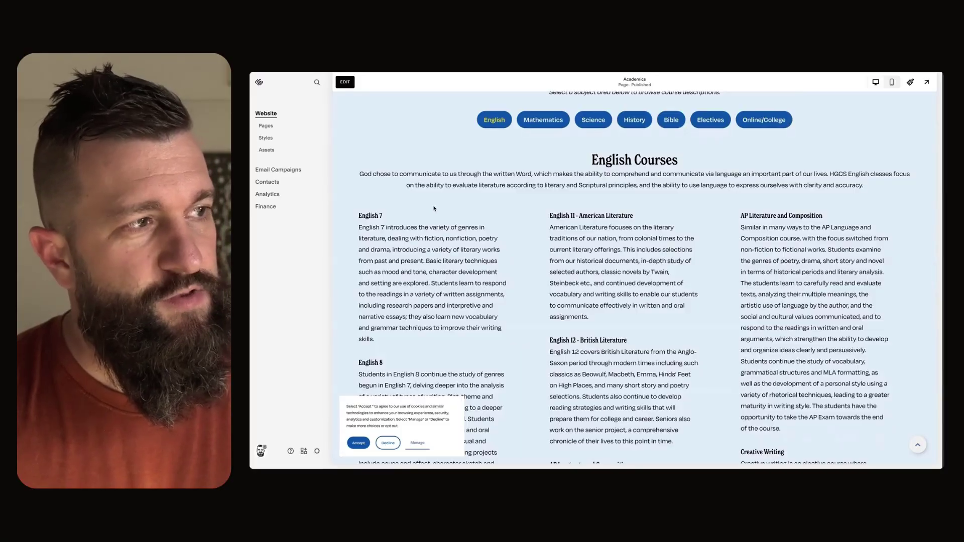
pyautogui.scroll(-1, 638, 239)
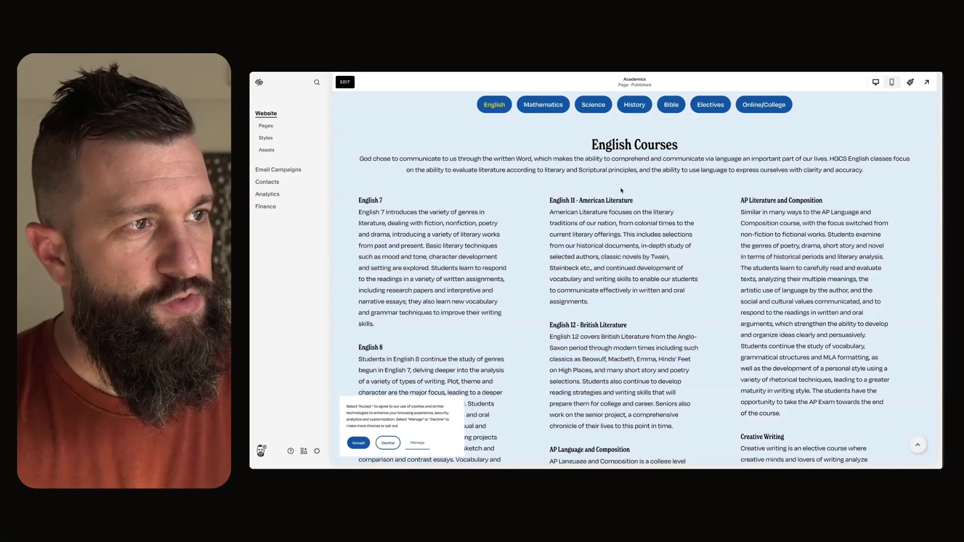
pyautogui.scroll(10, 571, 187)
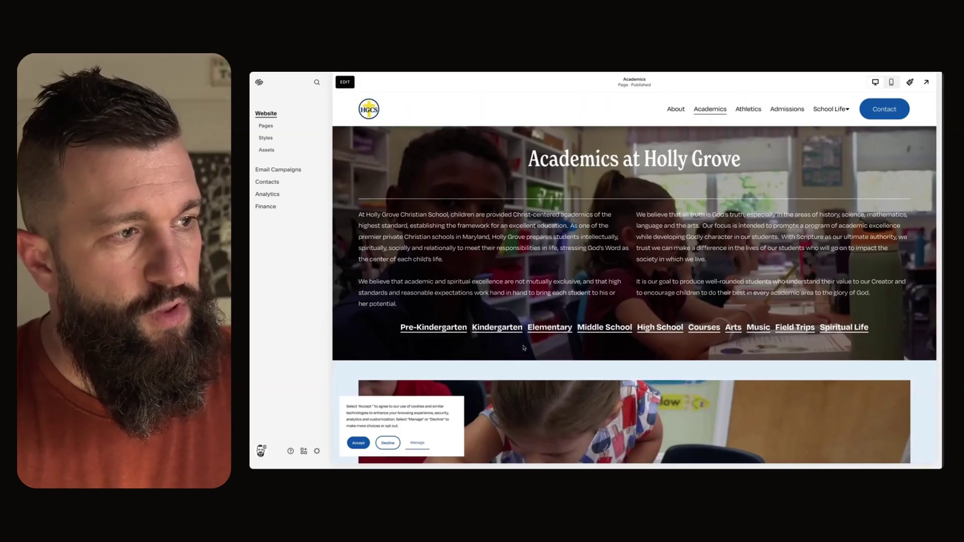
pyautogui.click(552, 328)
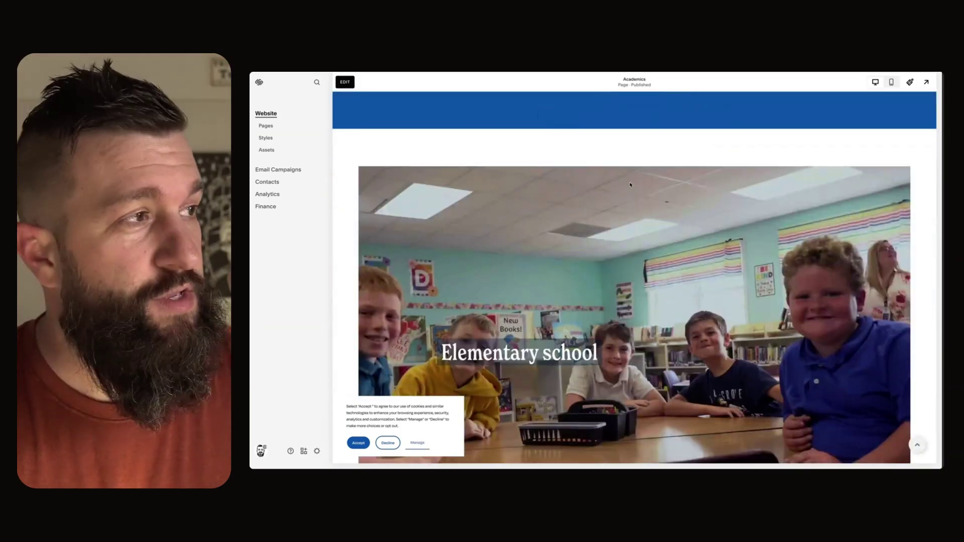
pyautogui.scroll(10, 630, 185)
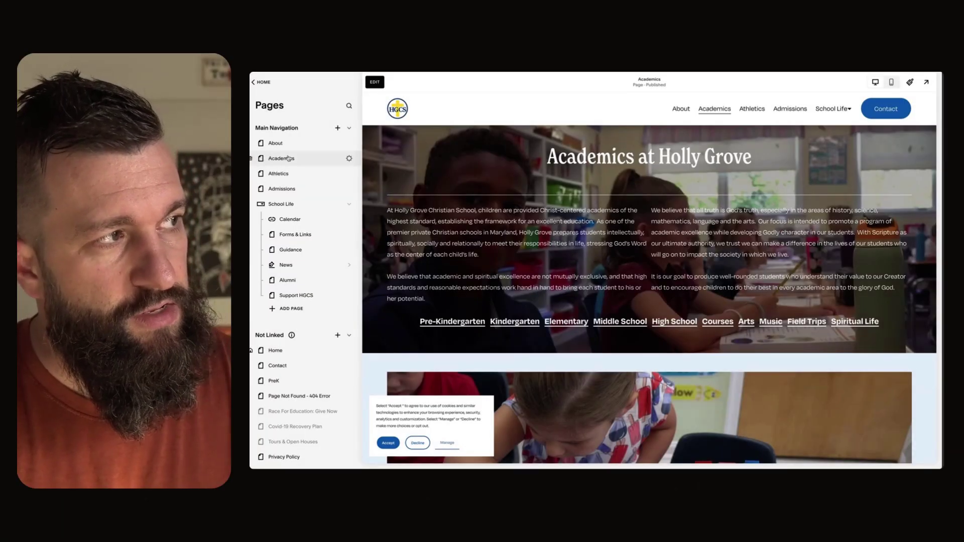
# - Add an Academics dropdown to the main navigation holding a PreK link to /academics#prek
pyautogui.click(338, 127)
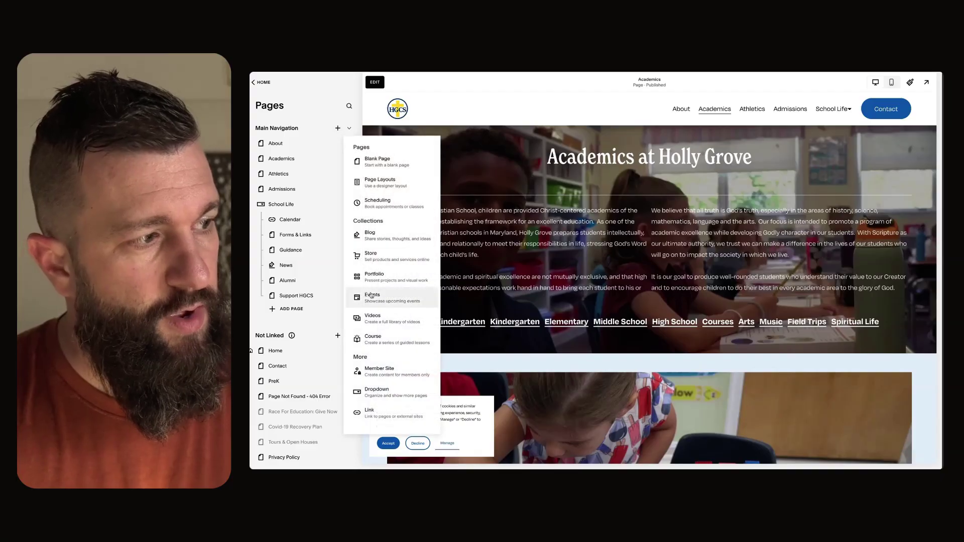
pyautogui.click(394, 395)
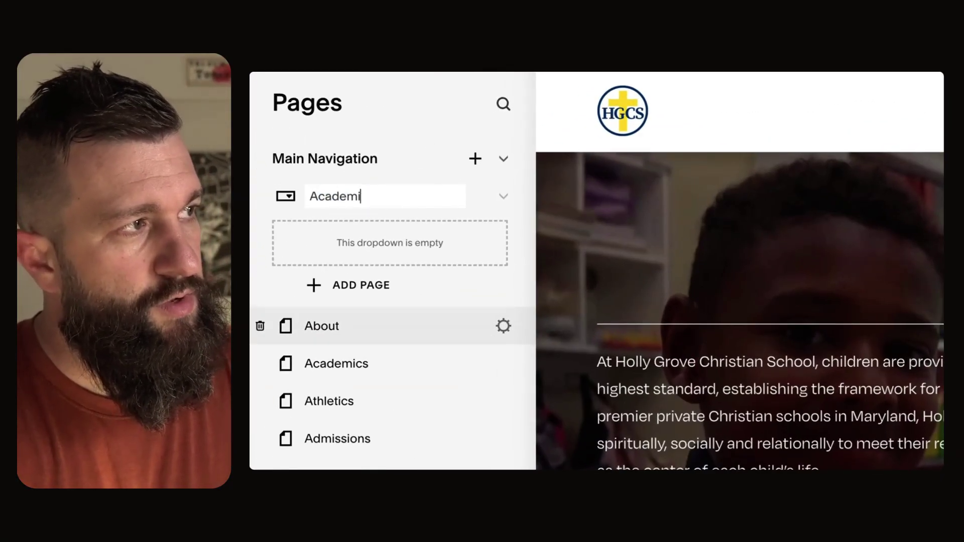
pyautogui.click(363, 286)
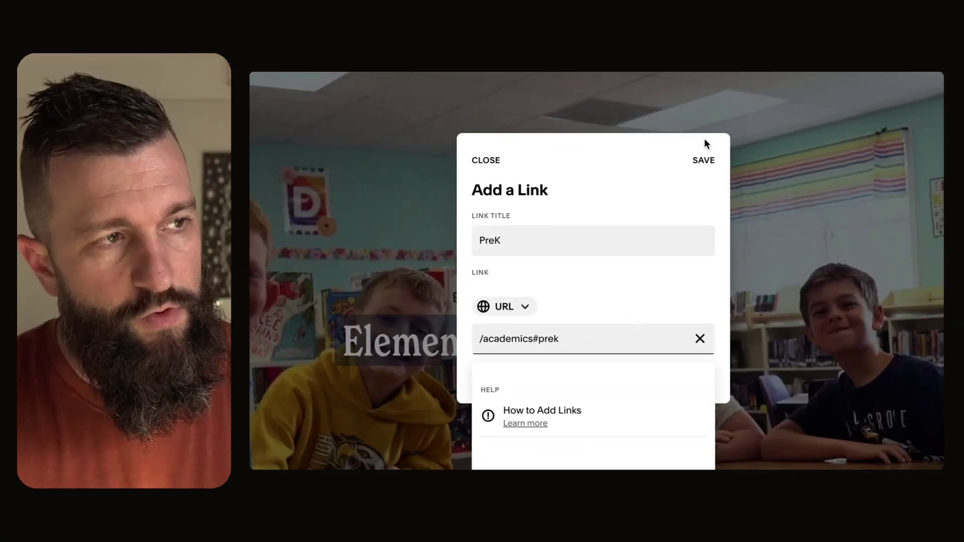
pyautogui.click(703, 160)
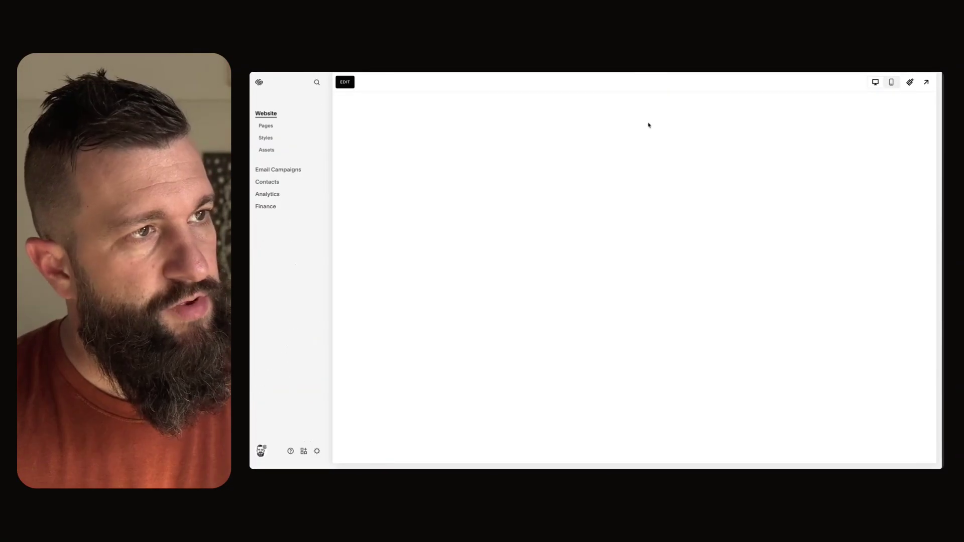
# - Scroll the Academics page preview down to its footer
pyautogui.scroll(-10, 633, 166)
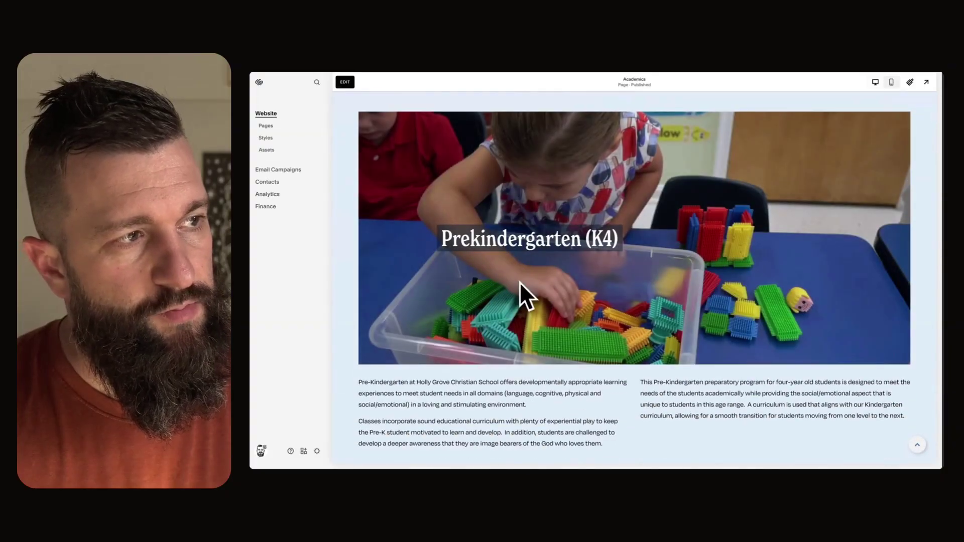
pyautogui.scroll(-20, 542, 271)
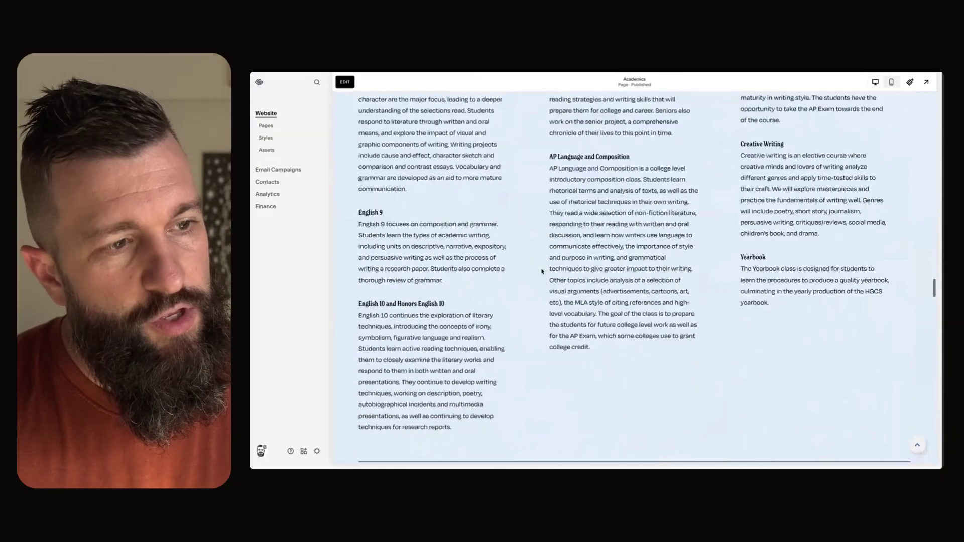
pyautogui.scroll(-15, 542, 272)
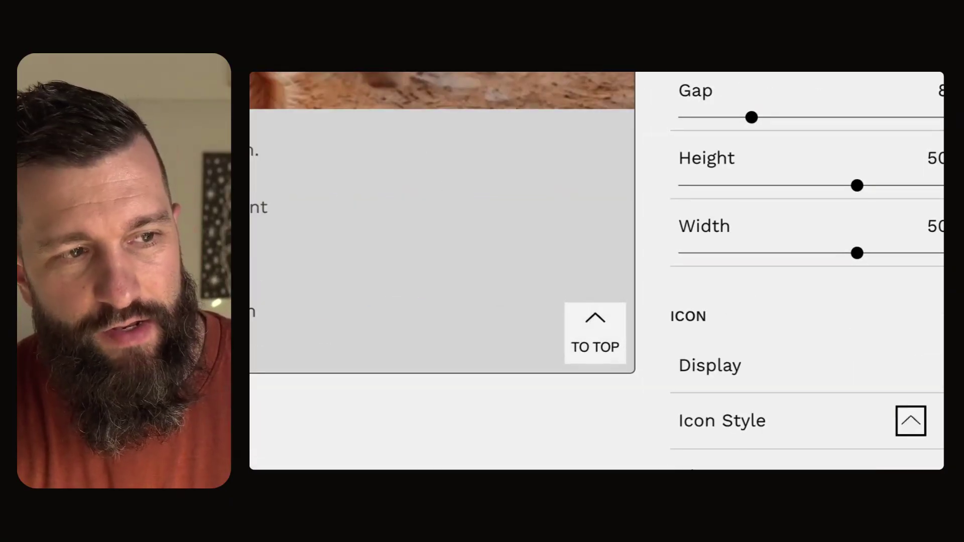
# - Review the Stacked Arrow TO TOP button settings, then switch to the Crossing Currents site
pyautogui.scroll(-5, 805, 163)
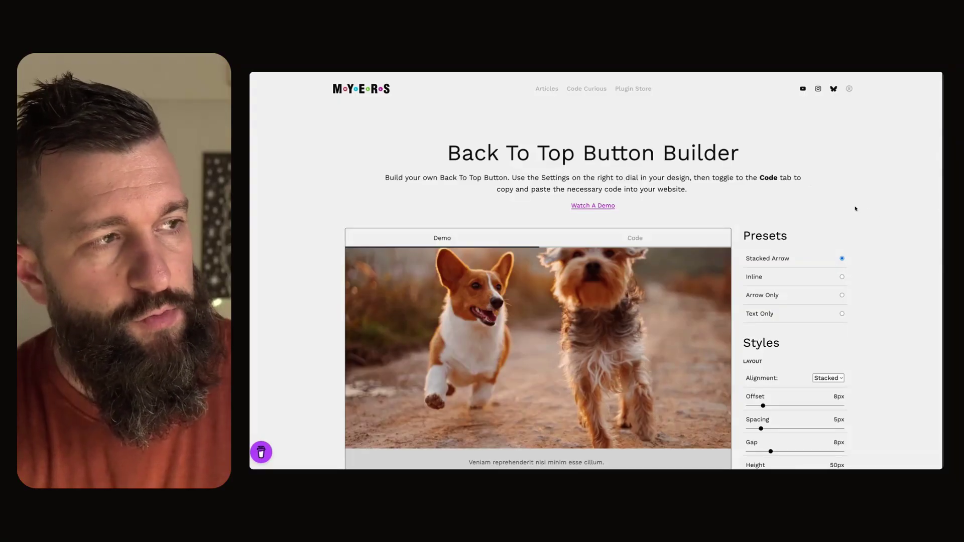
pyautogui.moveTo(250, 301)
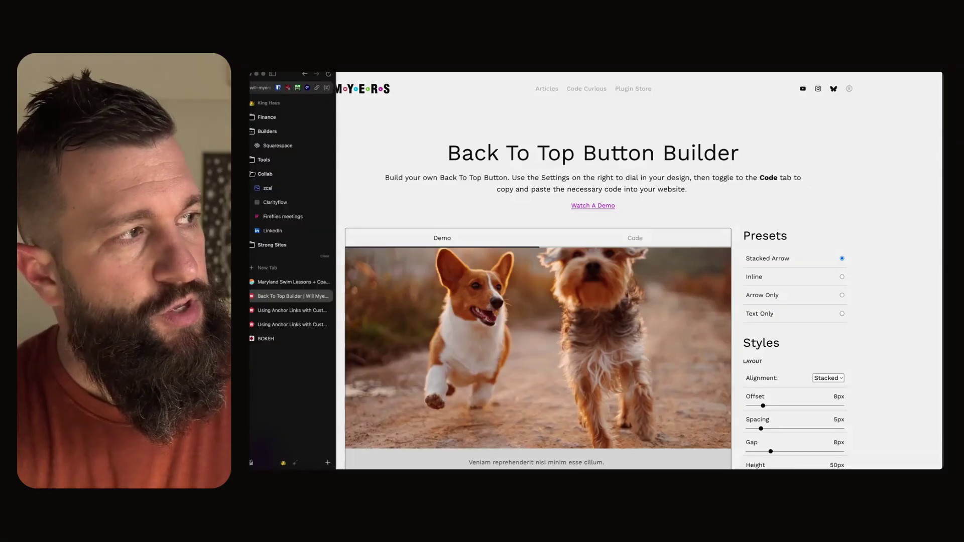
pyautogui.click(286, 281)
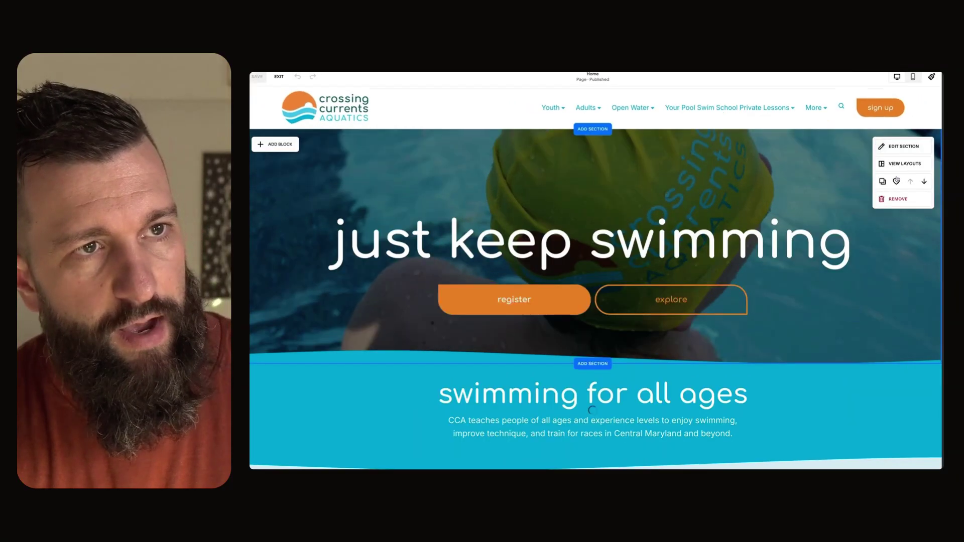
# - Copy the hero section's full anchor link from its section settings
pyautogui.click(899, 146)
pyautogui.scroll(-5, 830, 287)
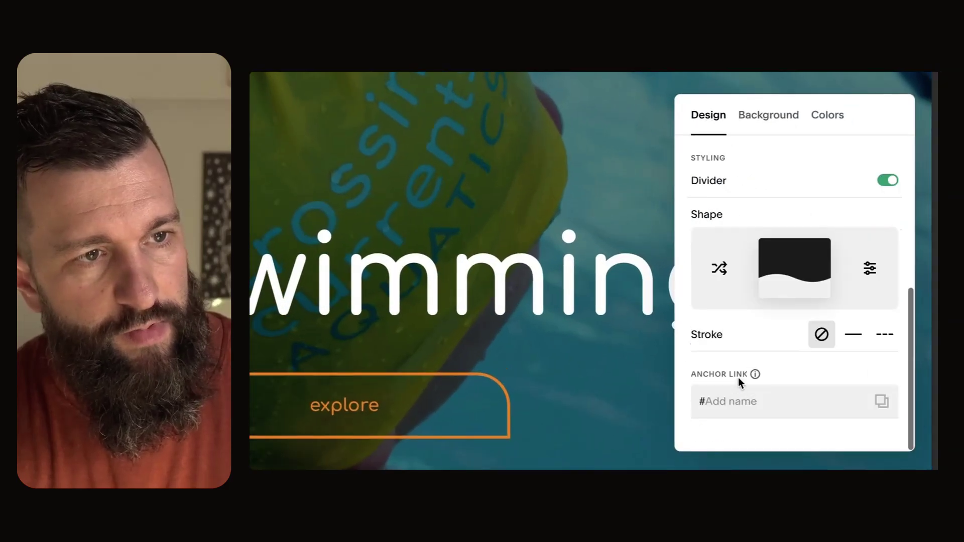
pyautogui.click(751, 402)
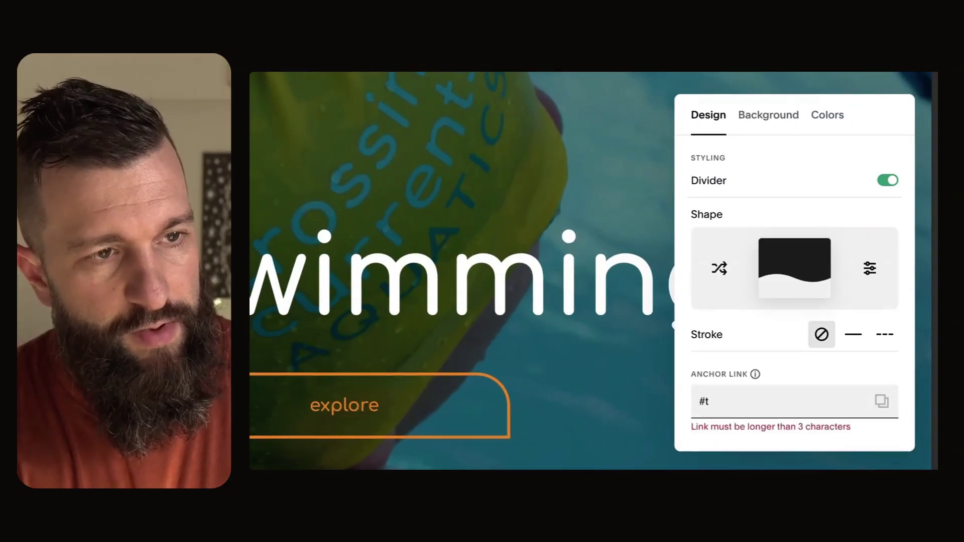
pyautogui.click(882, 402)
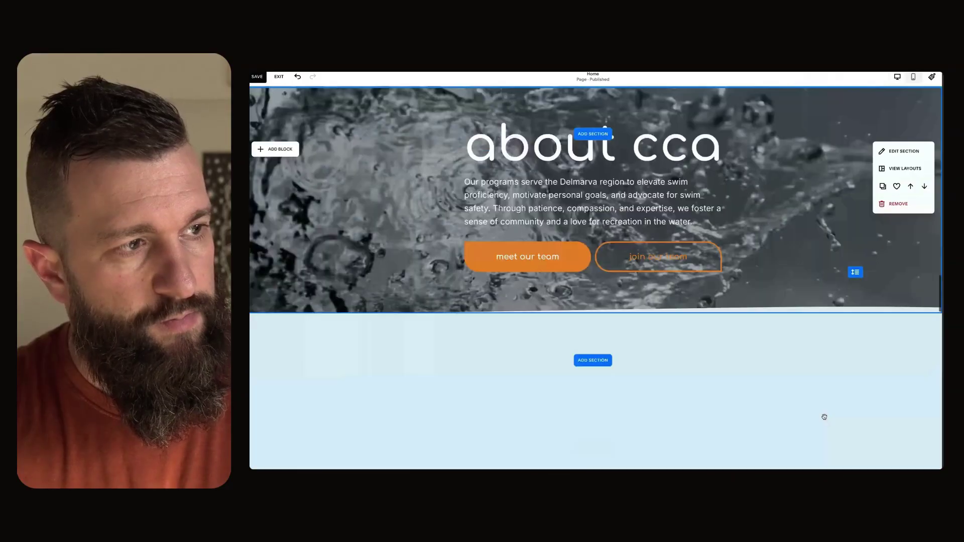
pyautogui.scroll(-3, 824, 417)
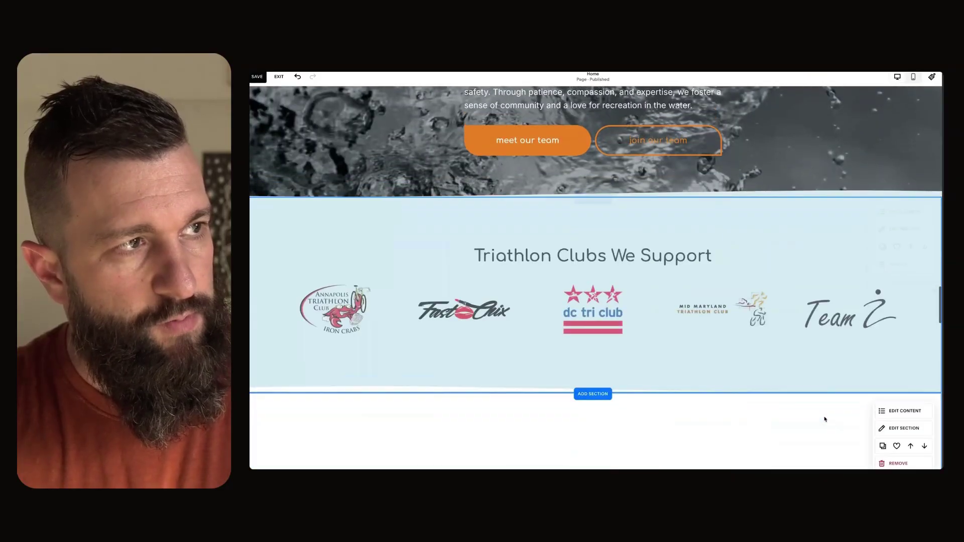
pyautogui.scroll(1, 824, 417)
# - Add a back-to-top button linked to /#top in the about section and test it
pyautogui.click(274, 103)
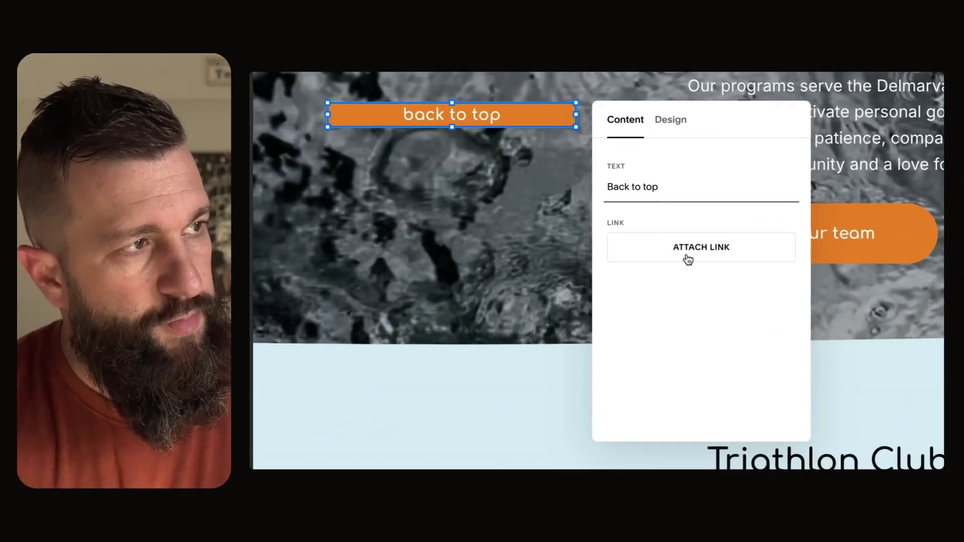
pyautogui.click(693, 251)
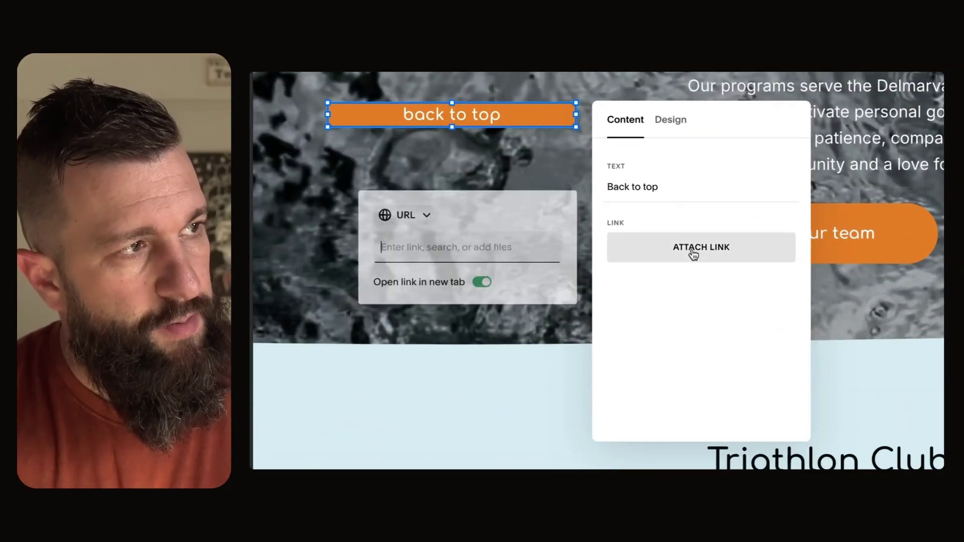
pyautogui.write('/#top')
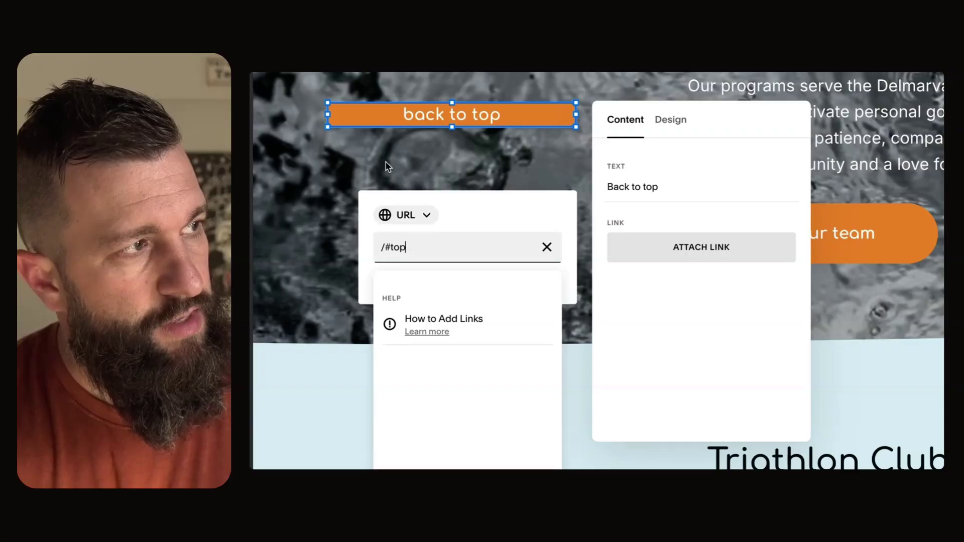
pyautogui.press('Return')
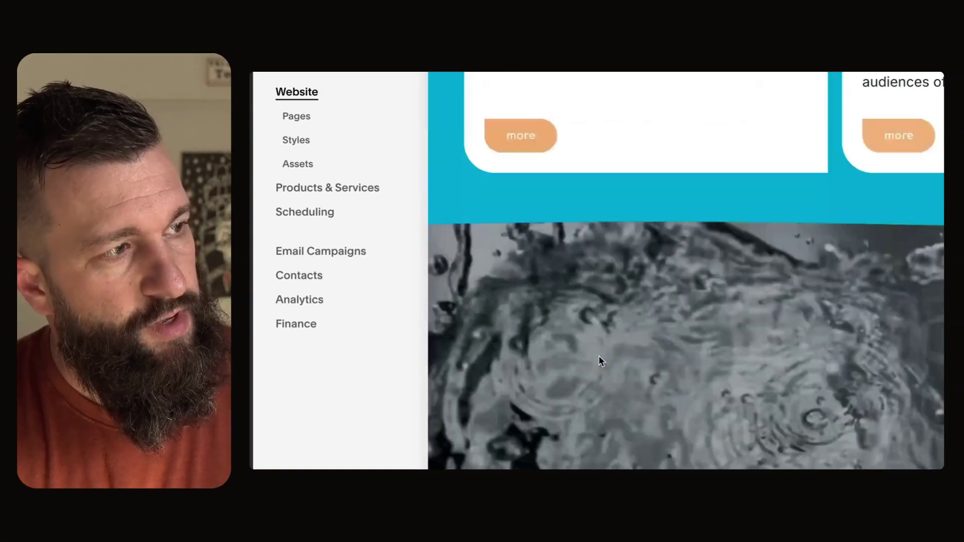
pyautogui.scroll(-5, 599, 355)
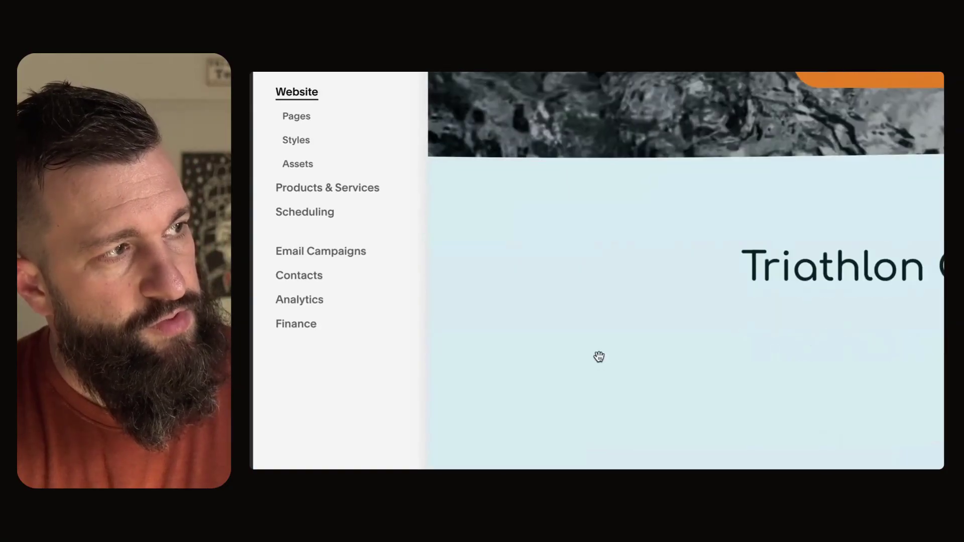
pyautogui.scroll(5, 599, 352)
pyautogui.click(601, 269)
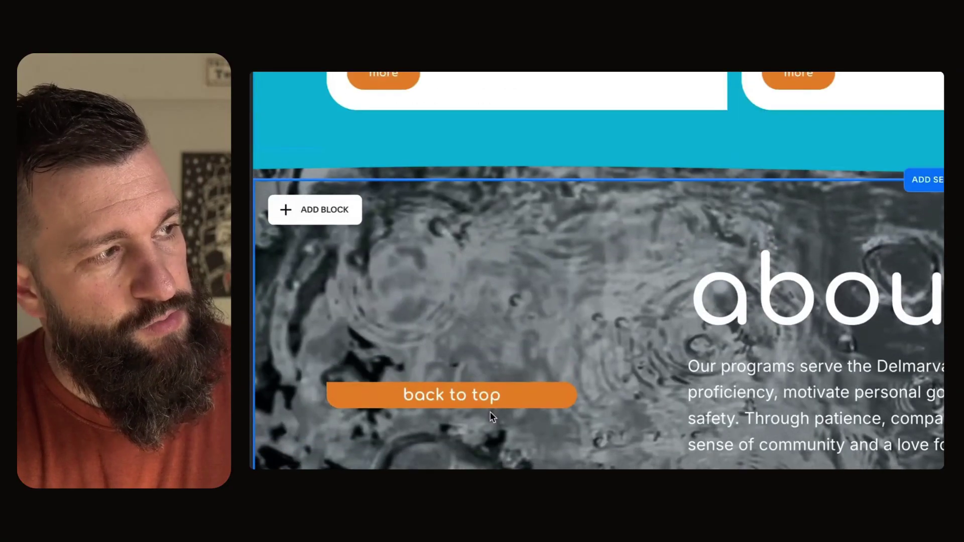
# - Delete the back-to-top button and start editing the site footer
pyautogui.click(501, 400)
pyautogui.press('Delete')
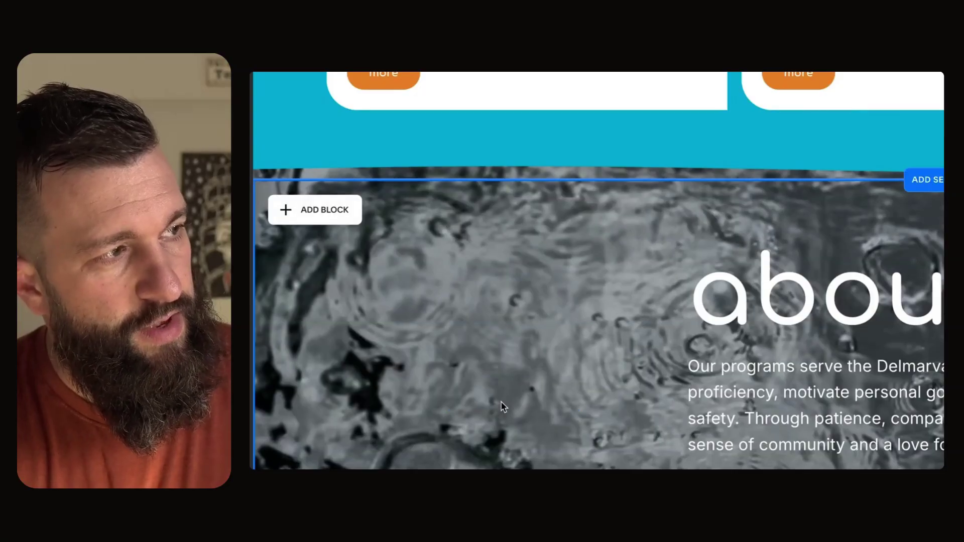
pyautogui.scroll(3, 834, 420)
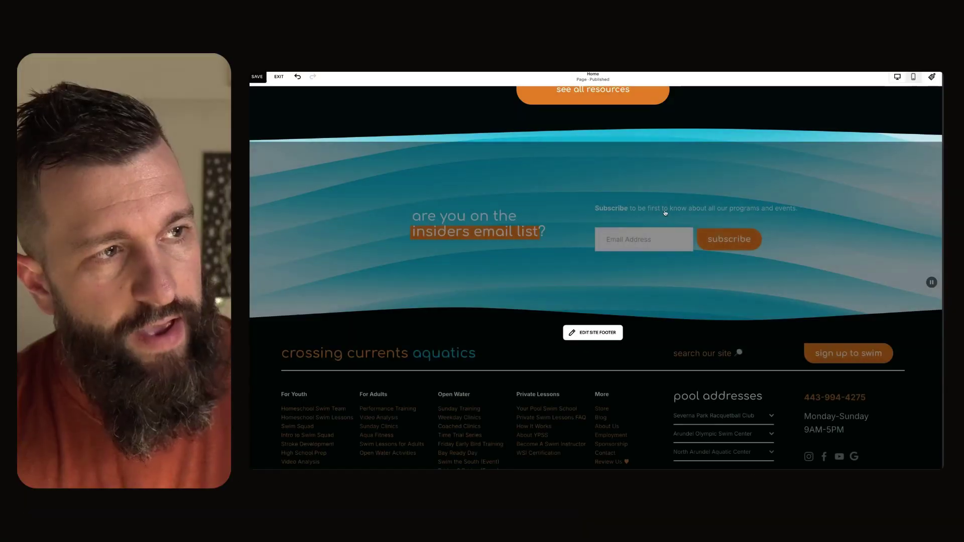
pyautogui.click(592, 331)
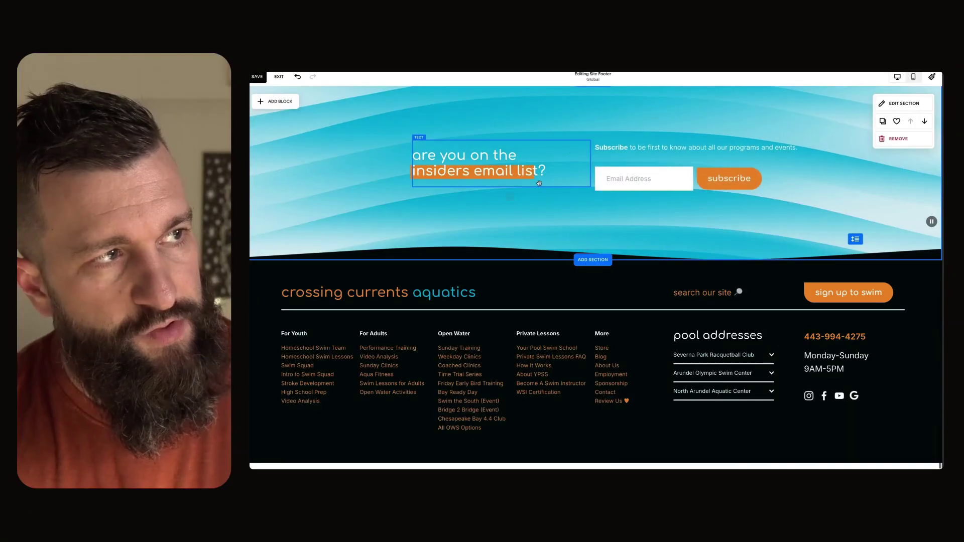
# - Scroll the footer editor to the insiders email signup section
pyautogui.scroll(1, 467, 241)
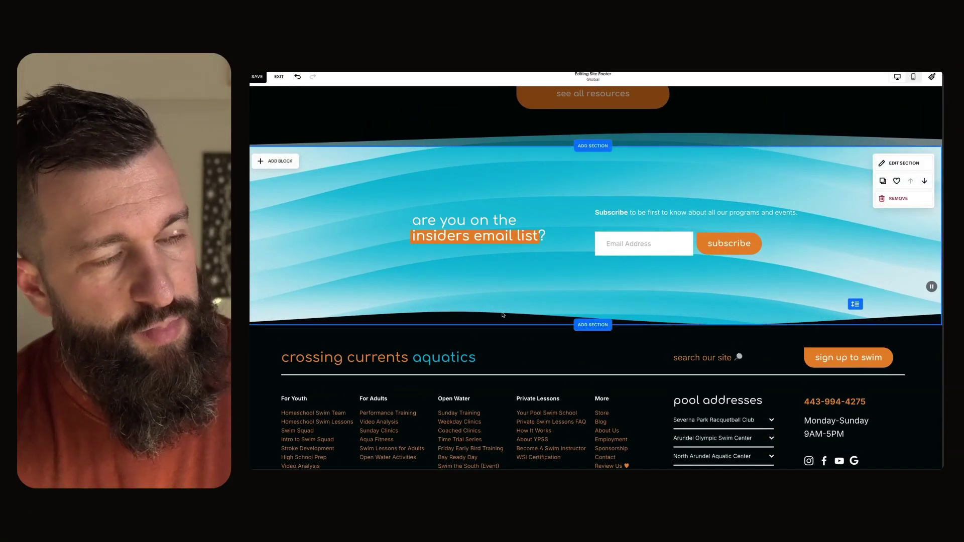
pyautogui.scroll(-1, 502, 312)
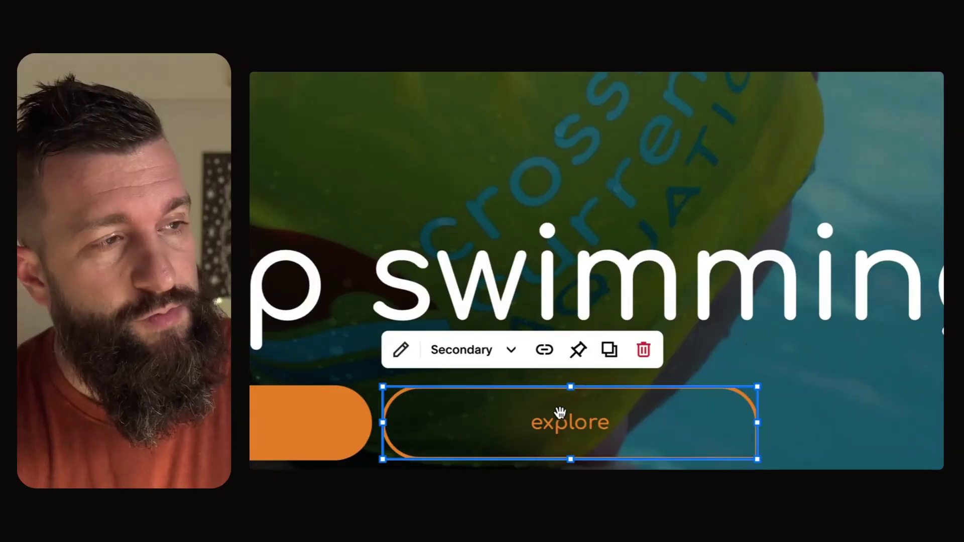
# - Replace the explore button's /#adults link with the pasted /#subscribe anchor
pyautogui.click(545, 361)
pyautogui.click(528, 372)
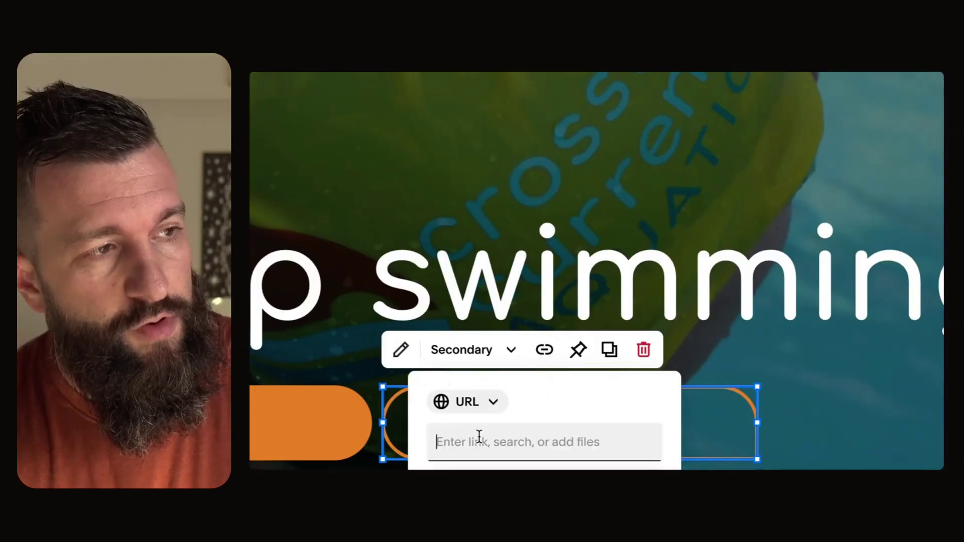
pyautogui.hotkey('ctrl', 'v')
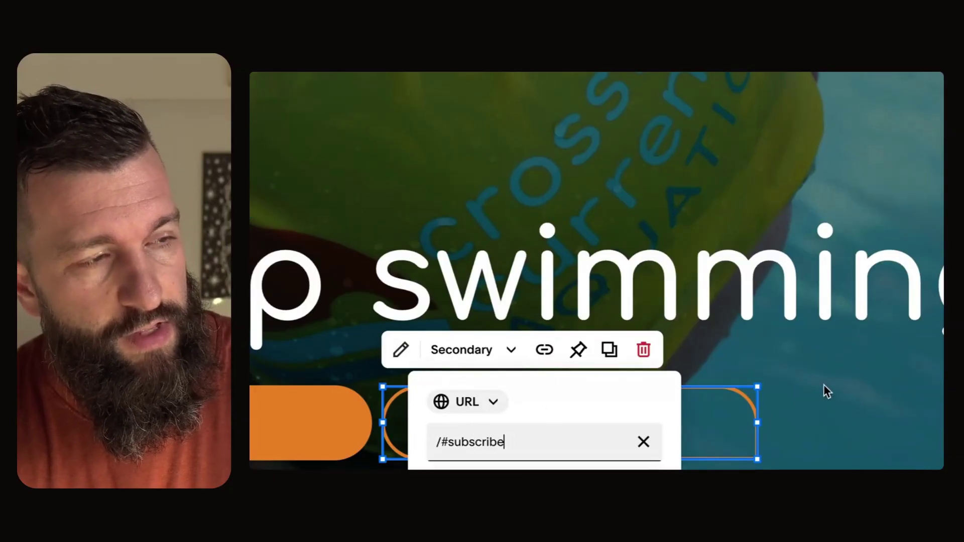
pyautogui.press('Return')
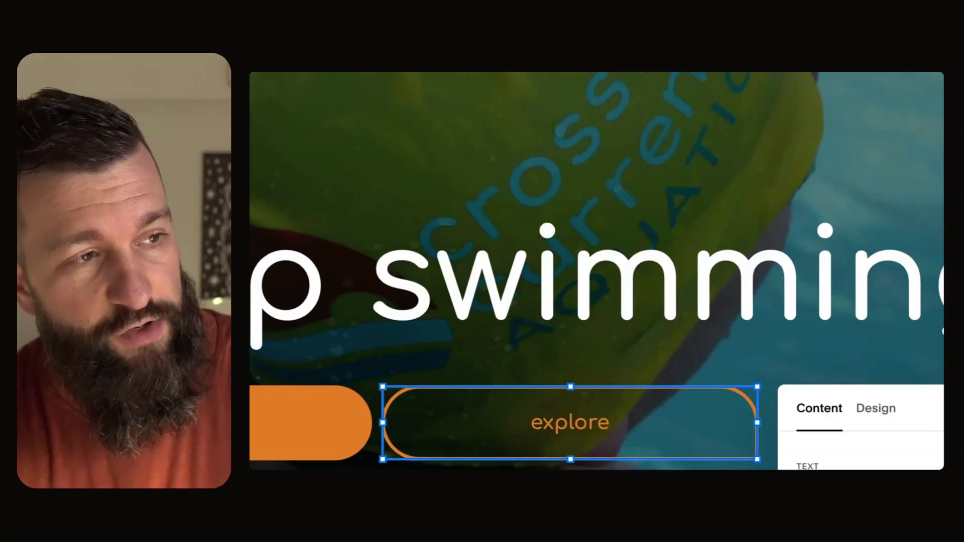
pyautogui.press('Escape')
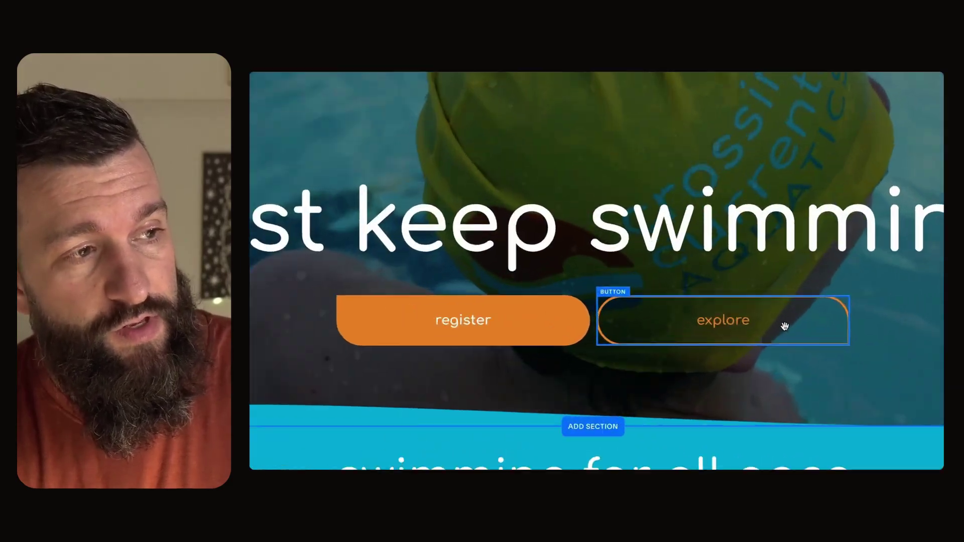
# - Remove the Subscribe link from the hero's explore button
pyautogui.click(683, 294)
pyautogui.click(660, 270)
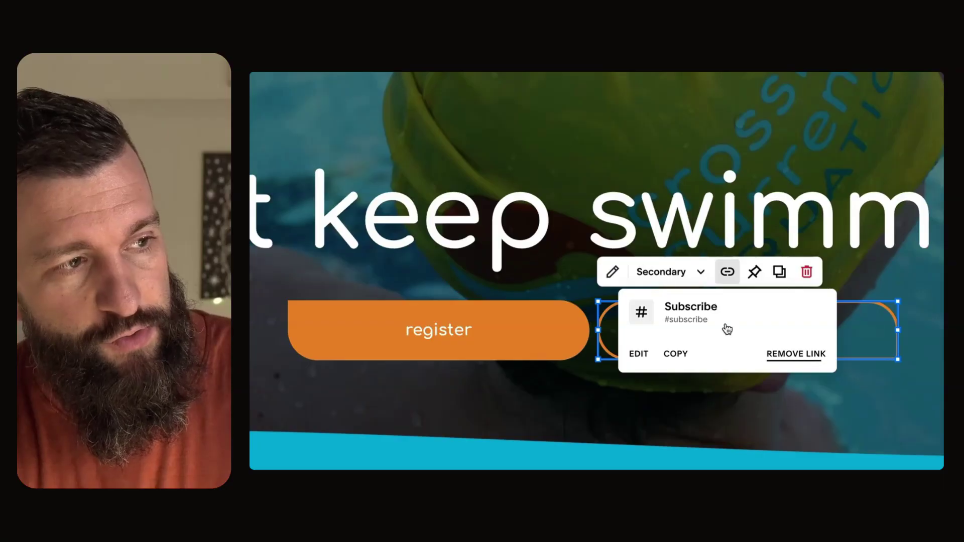
pyautogui.click(795, 354)
# - Copy the Adult Programs section's #adults anchor link from its section settings
pyautogui.scroll(-3, 597, 272)
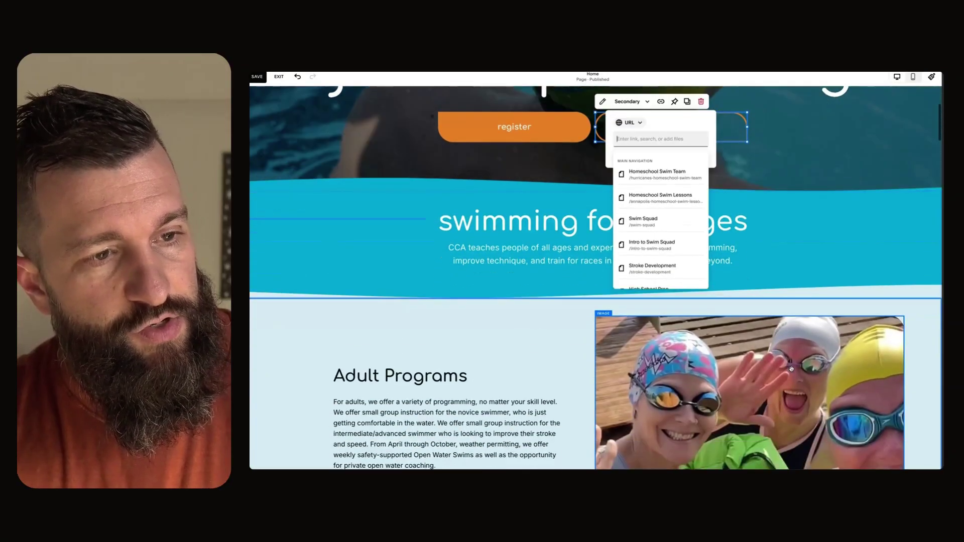
pyautogui.click(899, 279)
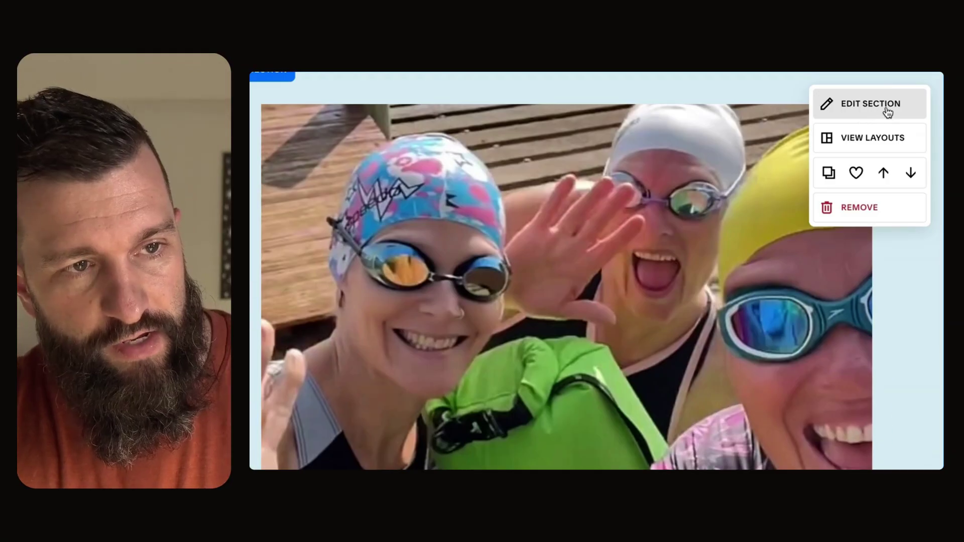
pyautogui.click(888, 111)
pyautogui.scroll(-5, 803, 352)
pyautogui.click(748, 400)
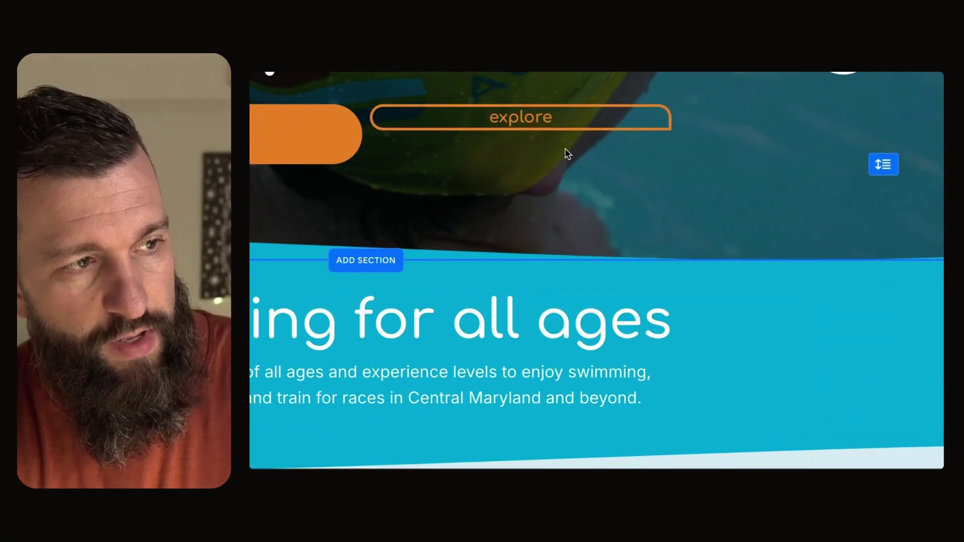
# - Attach the copied /#adults link to the explore button and return to the homepage
pyautogui.click(565, 124)
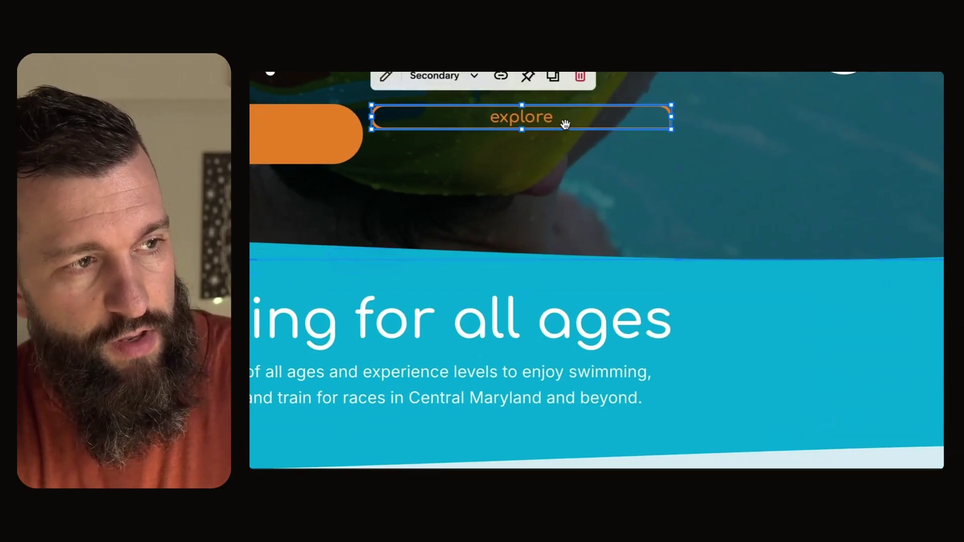
pyautogui.click(566, 124)
pyautogui.click(766, 252)
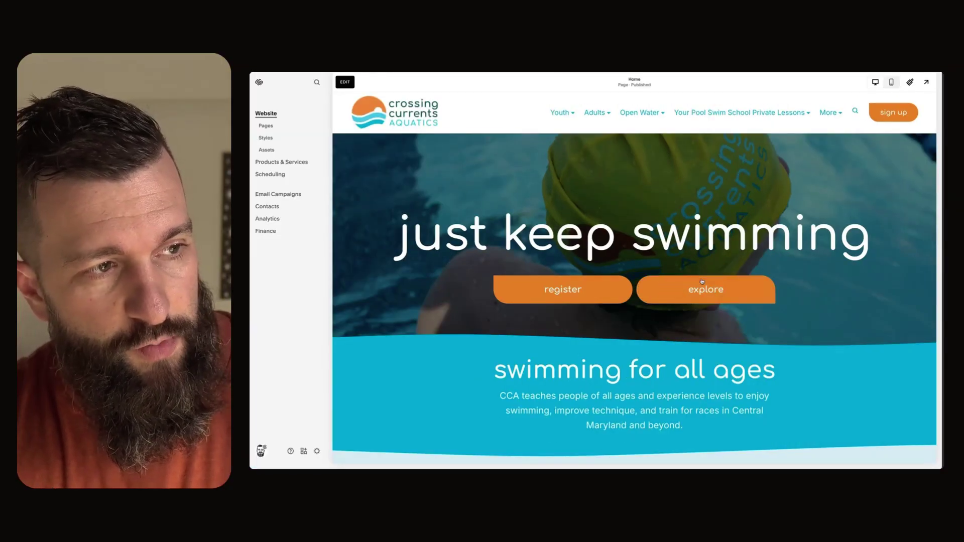
pyautogui.click(703, 288)
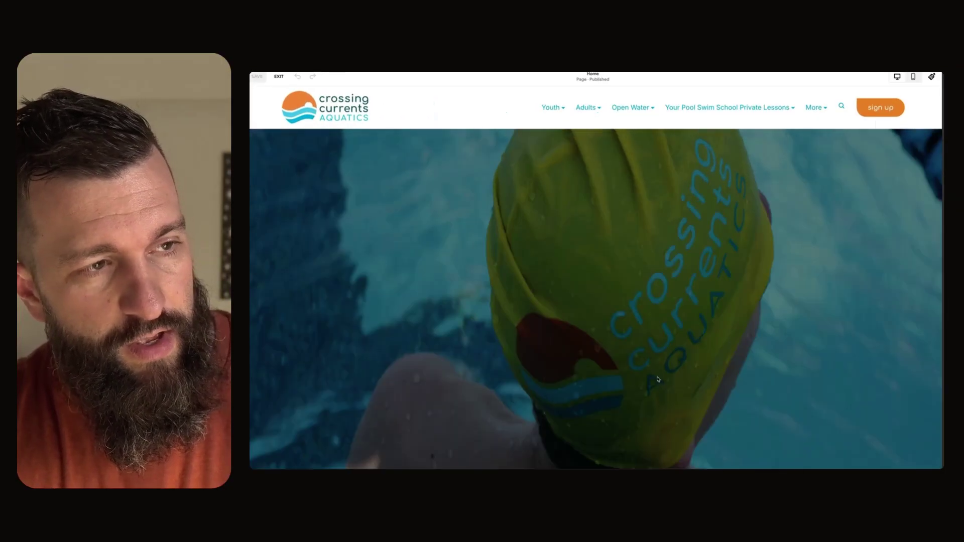